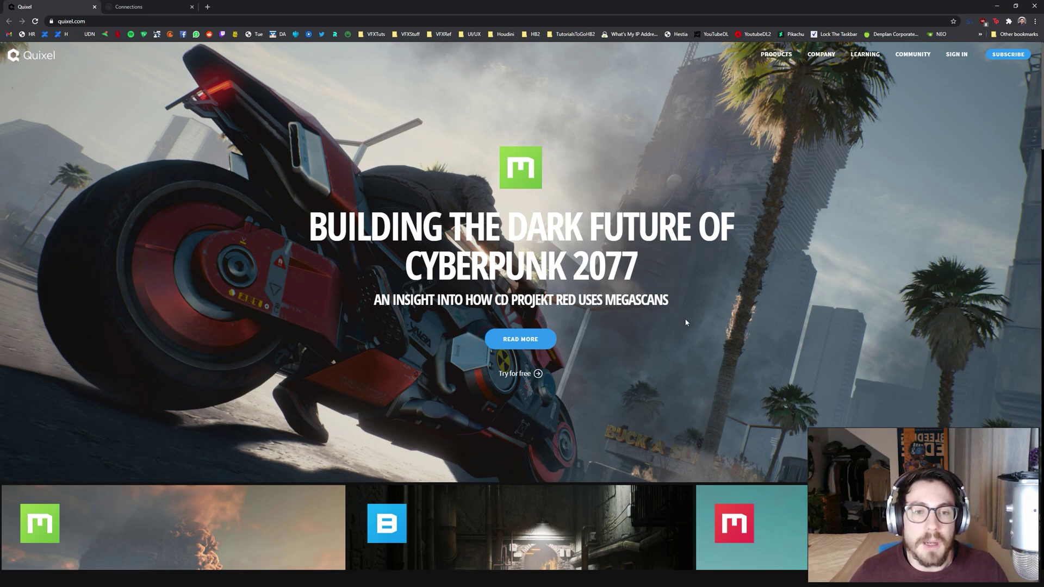
Step: Sign in to Quixel with the Epic Games account, check its connected apps, and return to the homepage
{"action": "scroll", "coordinate": [710, 309], "scroll_direction": "down", "scroll_amount": 3}
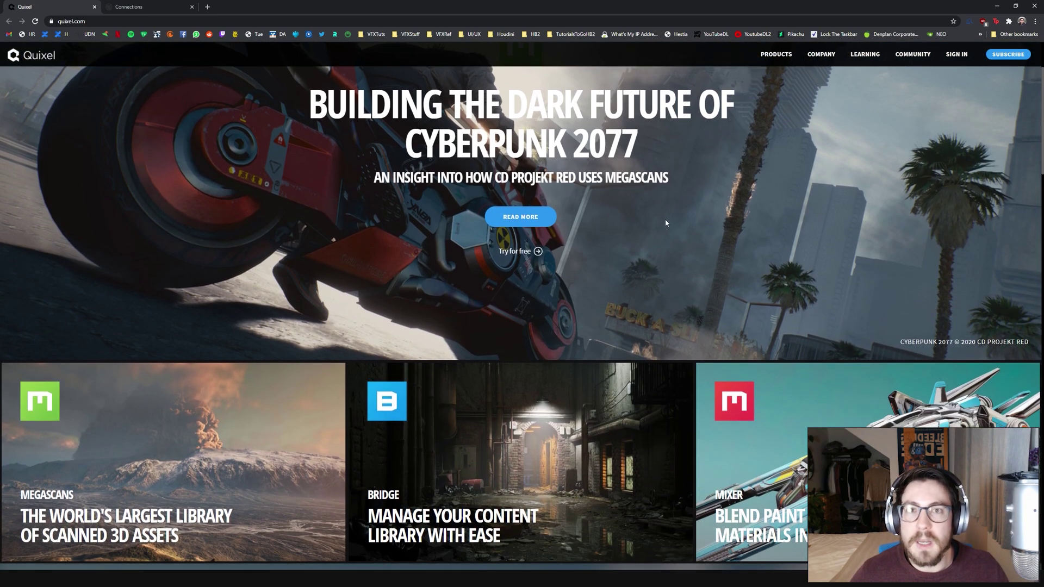
{"action": "scroll", "coordinate": [710, 310], "scroll_direction": "up", "scroll_amount": 3}
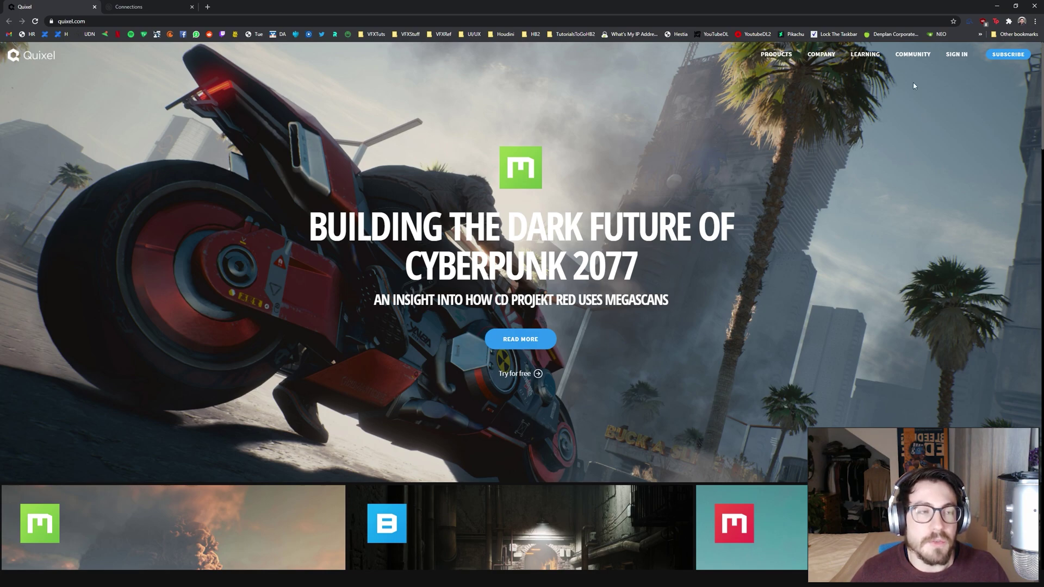
{"action": "left_click", "coordinate": [957, 56]}
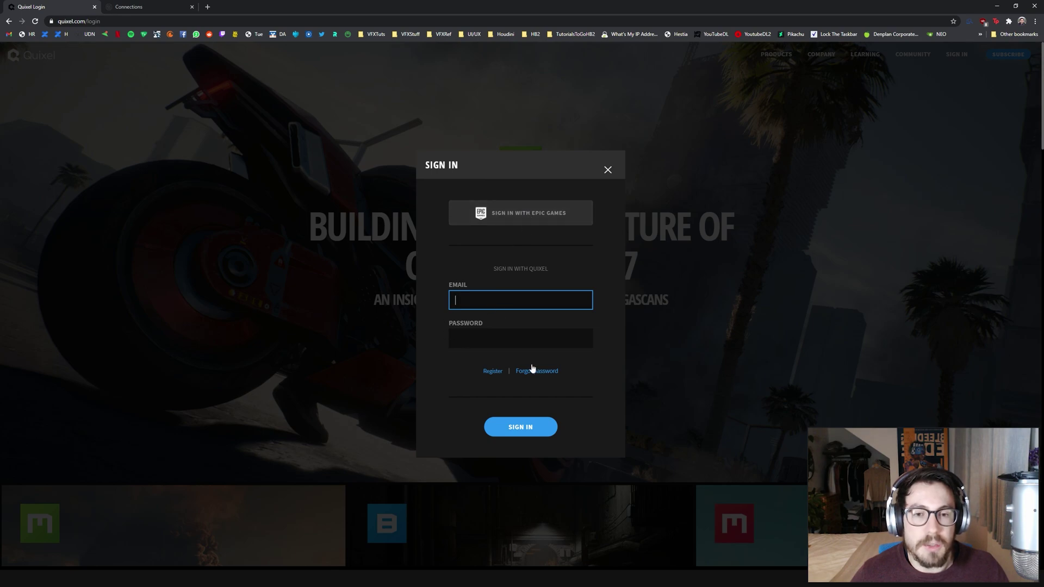
{"action": "left_click", "coordinate": [538, 217]}
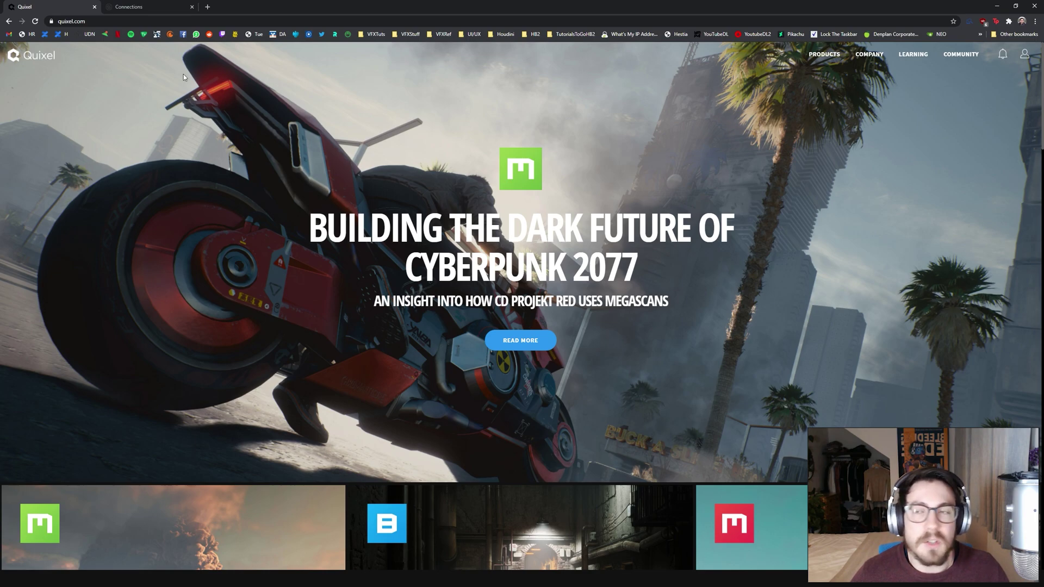
{"action": "left_click", "coordinate": [149, 5]}
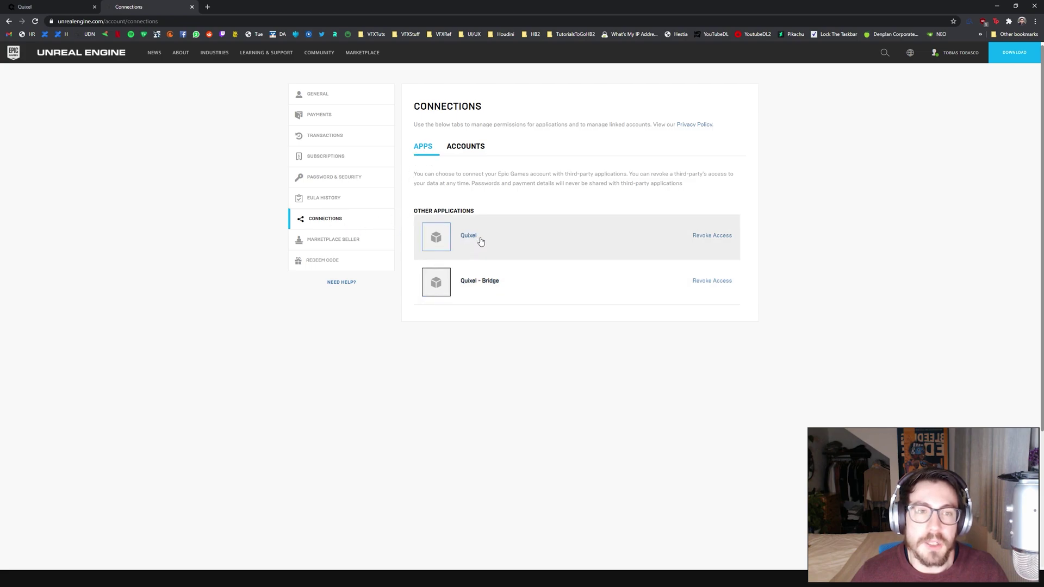
{"action": "left_click", "coordinate": [70, 9]}
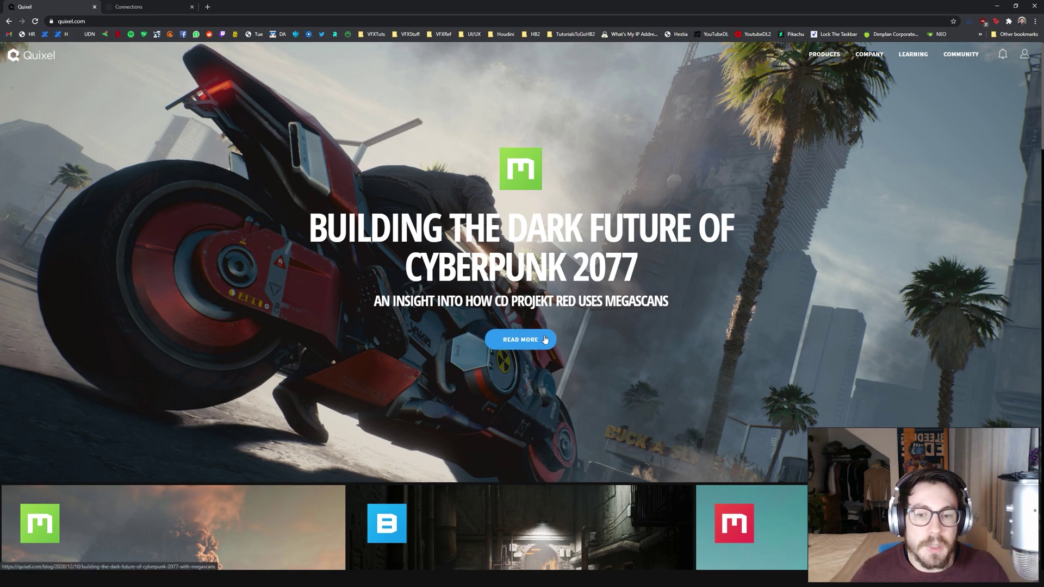
Step: Download the free Bridge.exe installer from the Quixel Bridge page into Downloads
{"action": "scroll", "coordinate": [545, 339], "scroll_direction": "down", "scroll_amount": 4}
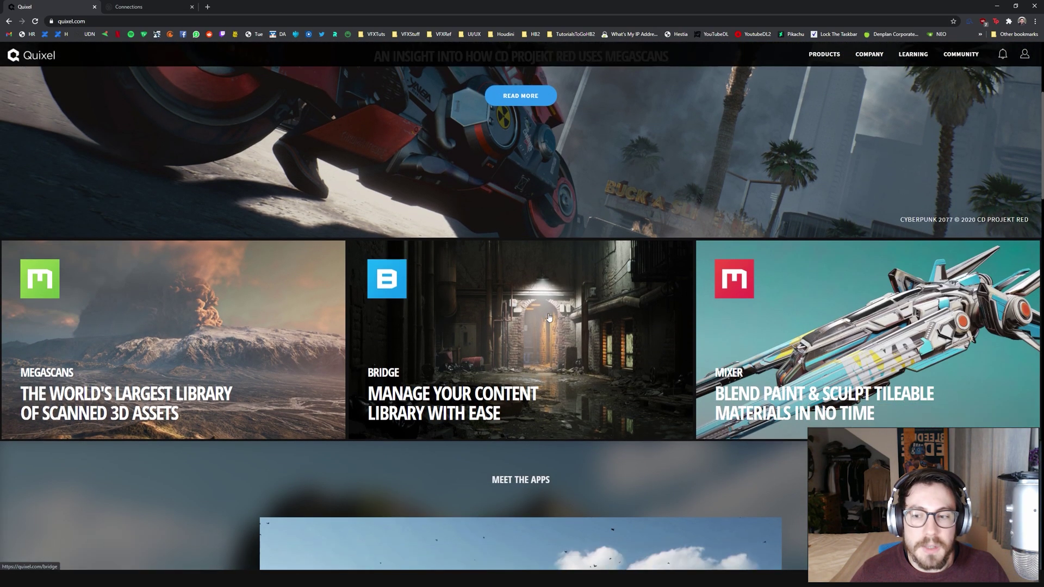
{"action": "left_click", "coordinate": [436, 303]}
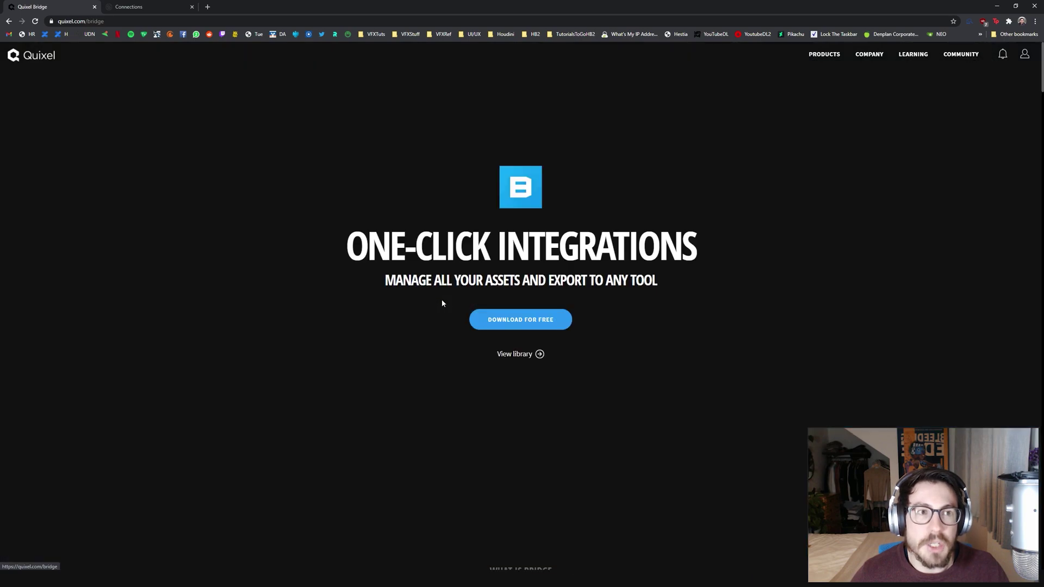
{"action": "left_click", "coordinate": [526, 325]}
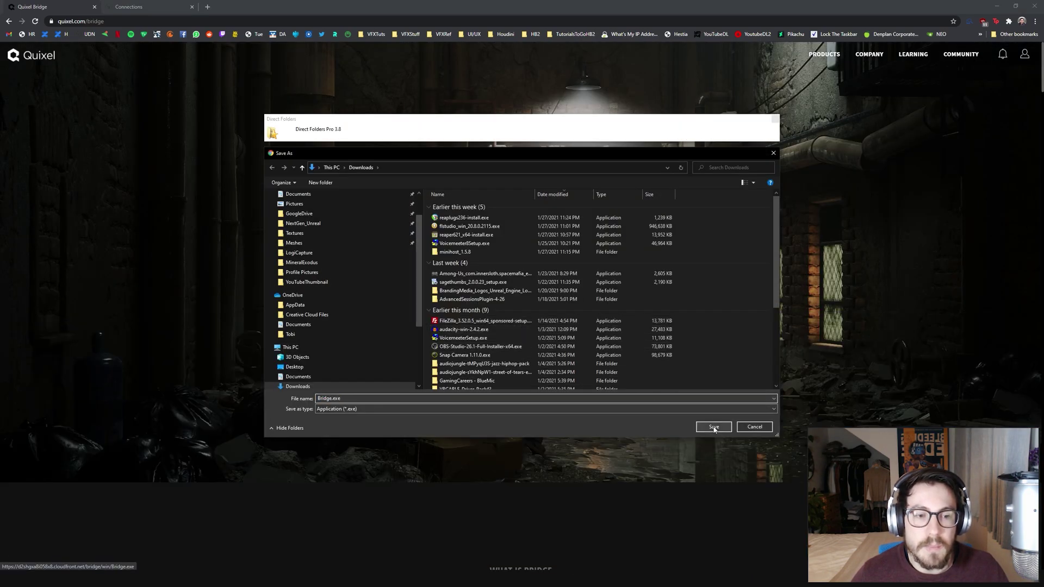
{"action": "left_click", "coordinate": [714, 427]}
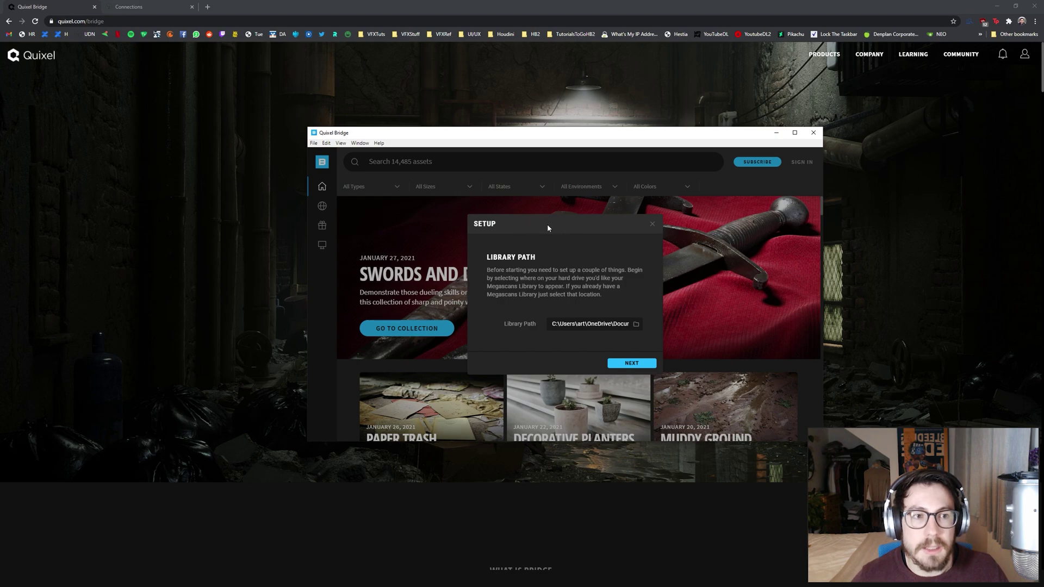
Step: Browse for a library folder location on the Data (D:) drive
{"action": "left_click_drag", "start_coordinate": [491, 272], "coordinate": [602, 295]}
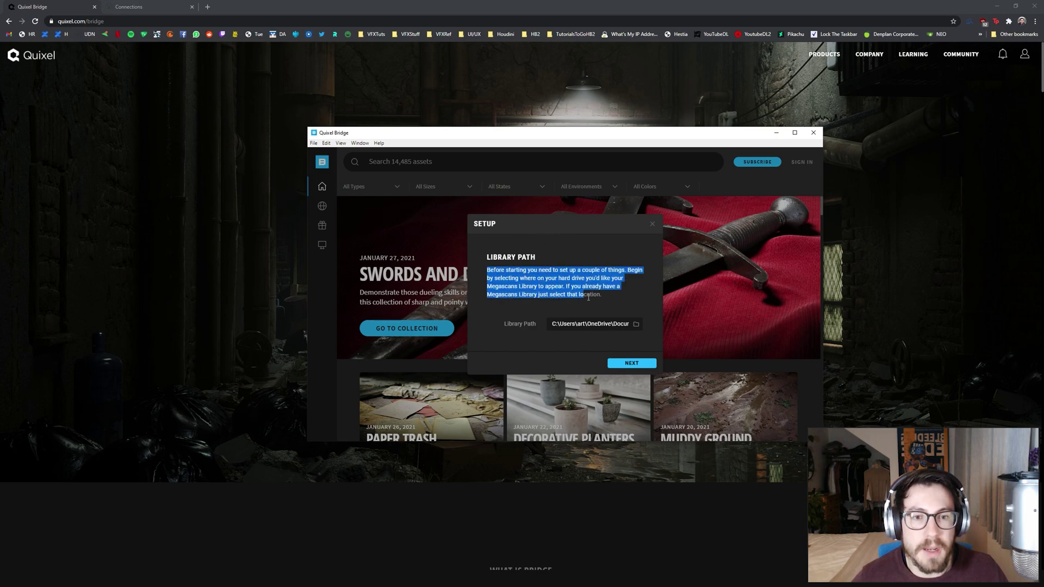
{"action": "left_click", "coordinate": [547, 298]}
{"action": "left_click", "coordinate": [643, 328]}
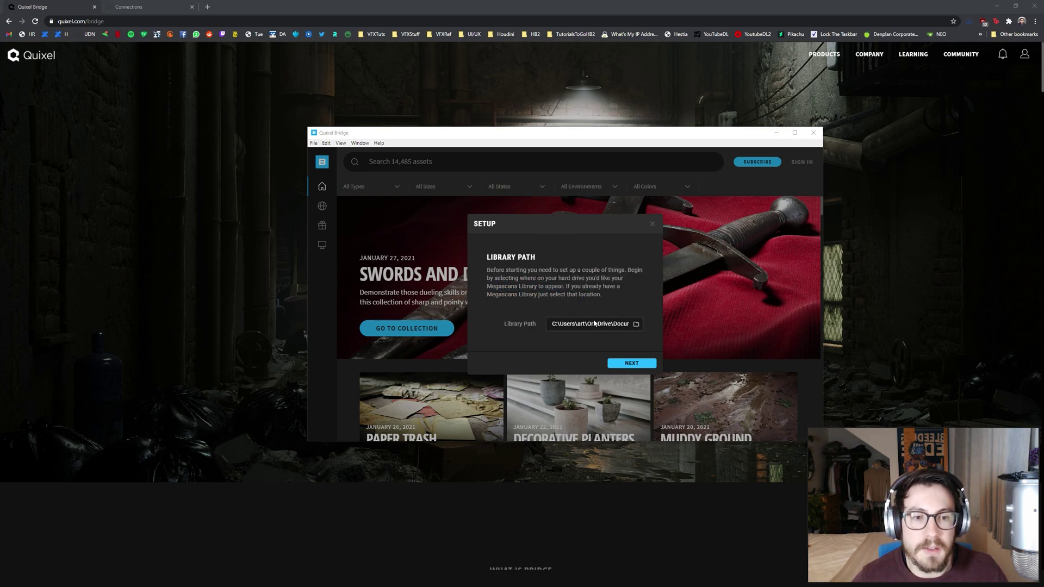
{"action": "scroll", "coordinate": [322, 325], "scroll_direction": "down", "scroll_amount": 1}
{"action": "scroll", "coordinate": [321, 325], "scroll_direction": "down", "scroll_amount": 3}
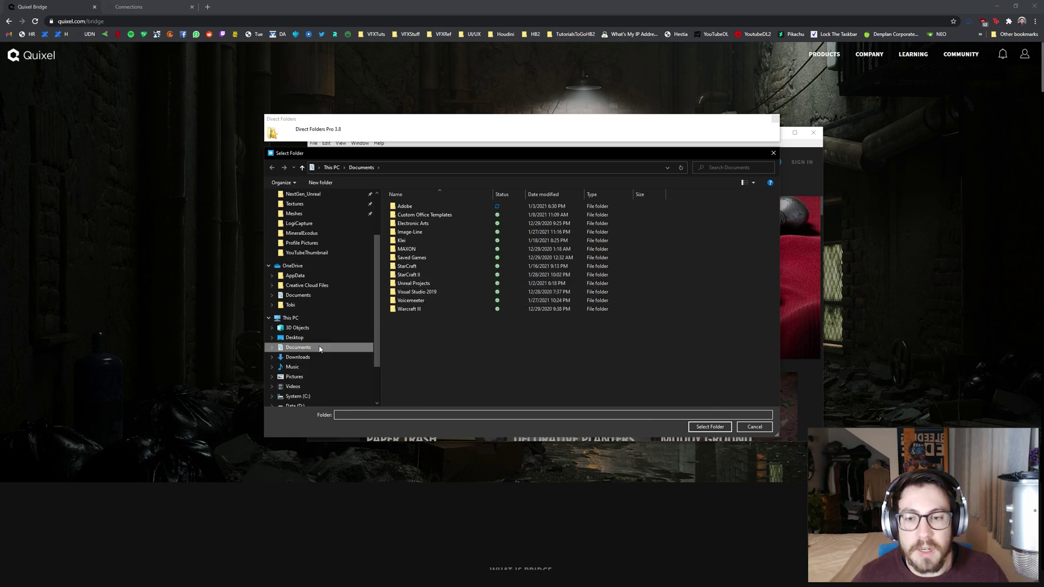
{"action": "left_click", "coordinate": [295, 356]}
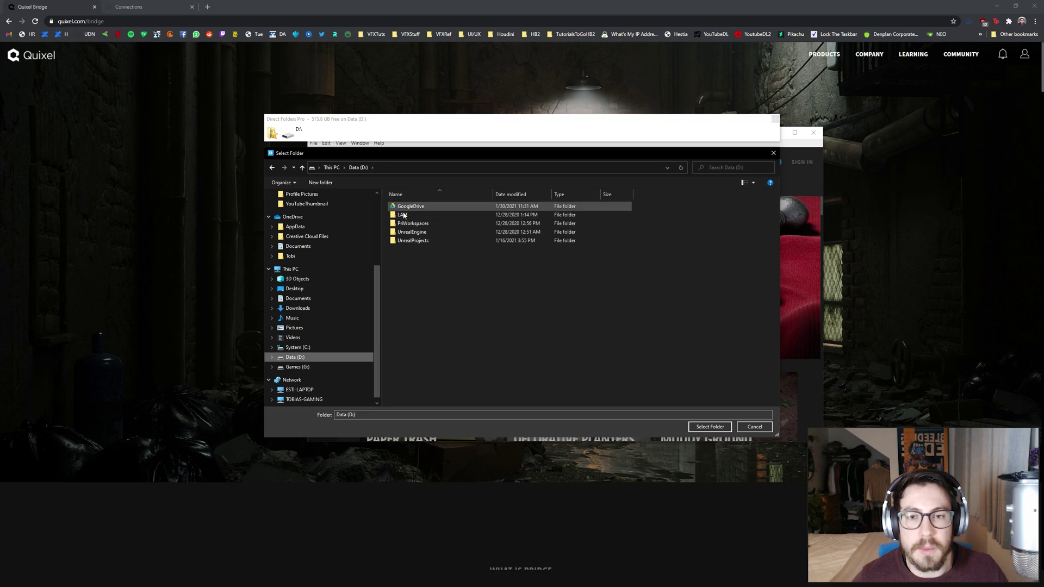
Step: Create a new Megascans folder on D:, set it as the library path, and continue
{"action": "right_click", "coordinate": [419, 290]}
{"action": "type", "text": "wfMegascans"}
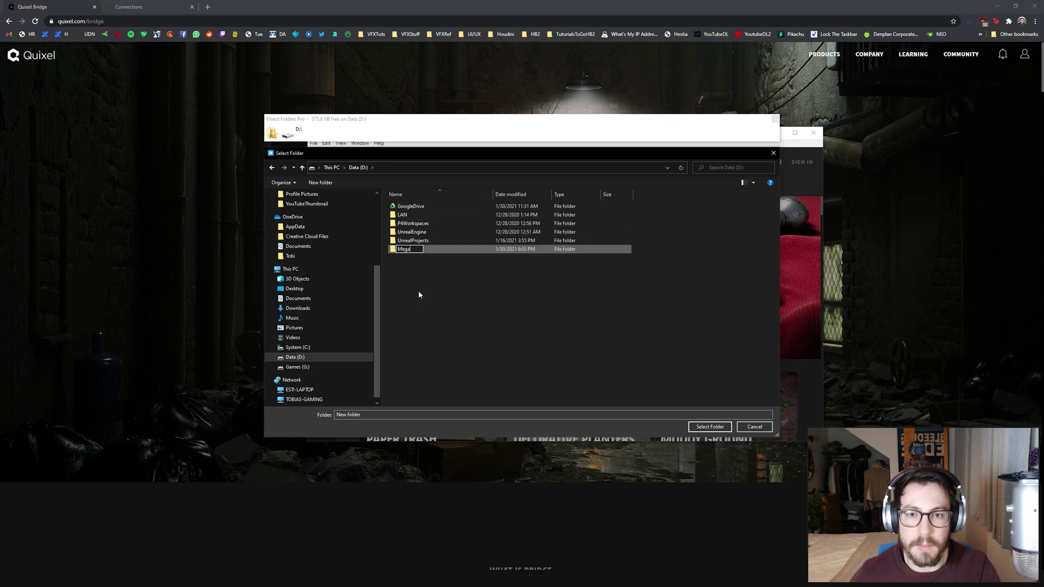
{"action": "key", "text": "Return"}
{"action": "key", "text": "Return"}
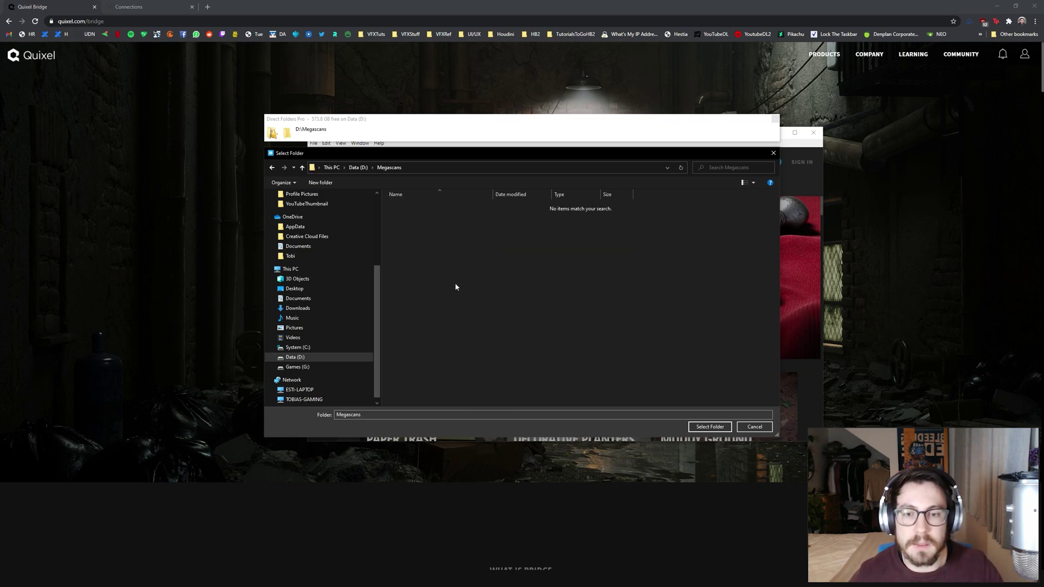
{"action": "left_click", "coordinate": [711, 427]}
{"action": "left_click", "coordinate": [633, 364]}
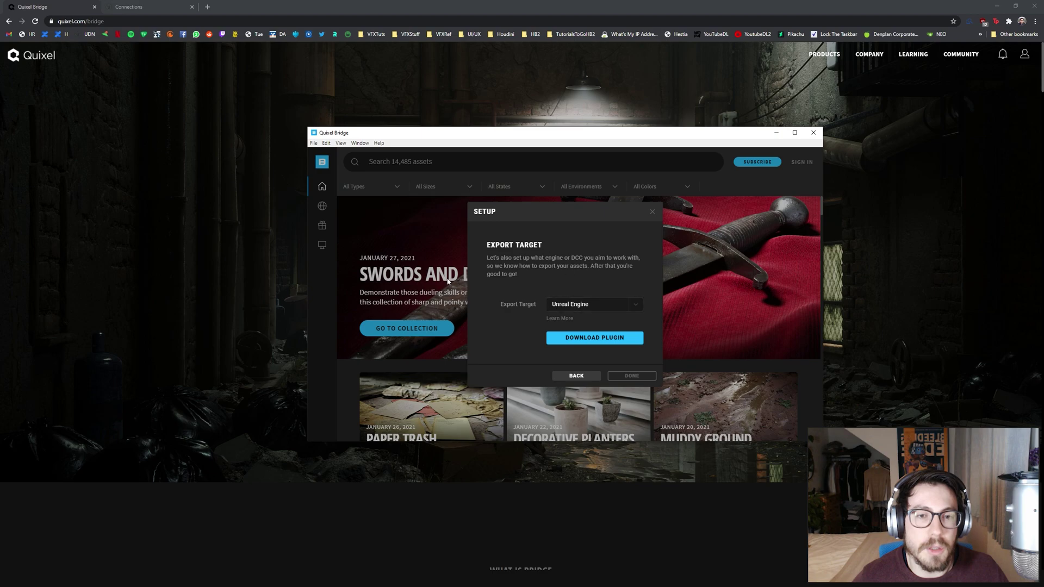
Step: Keep Unreal Engine as the export target and download its plugin
{"action": "left_click", "coordinate": [635, 307]}
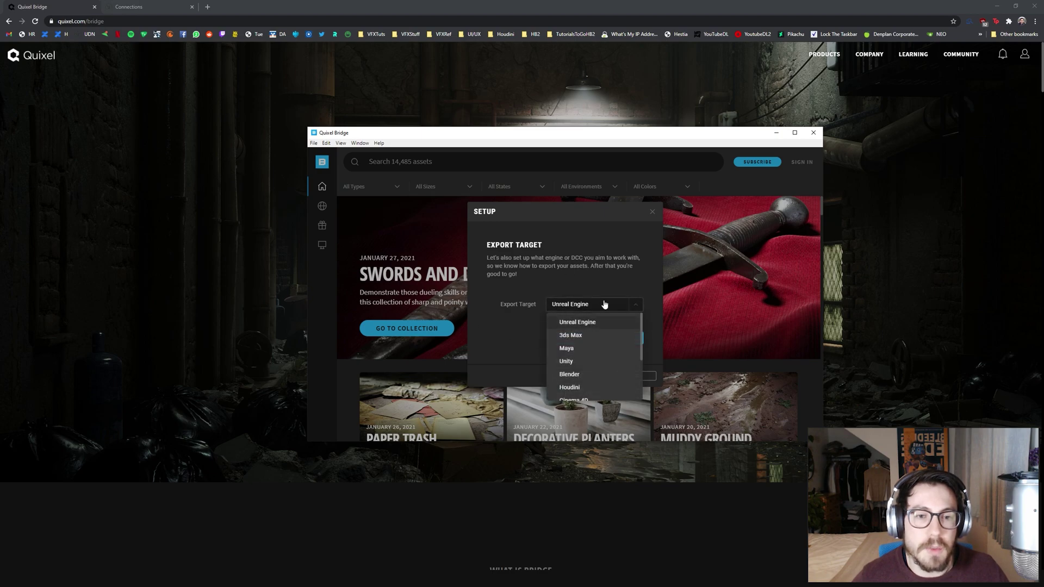
{"action": "left_click", "coordinate": [607, 317]}
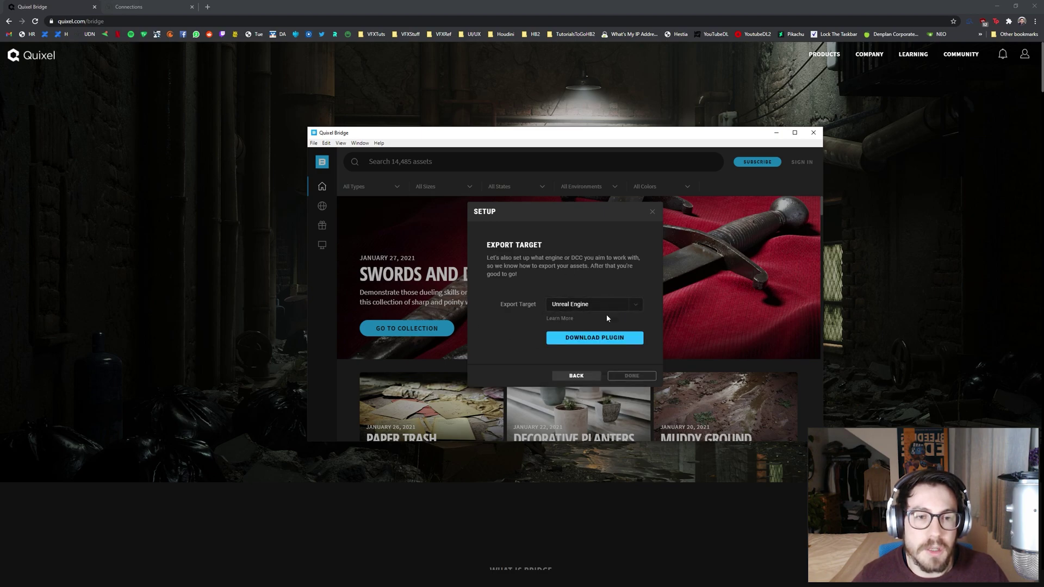
{"action": "left_click", "coordinate": [586, 339]}
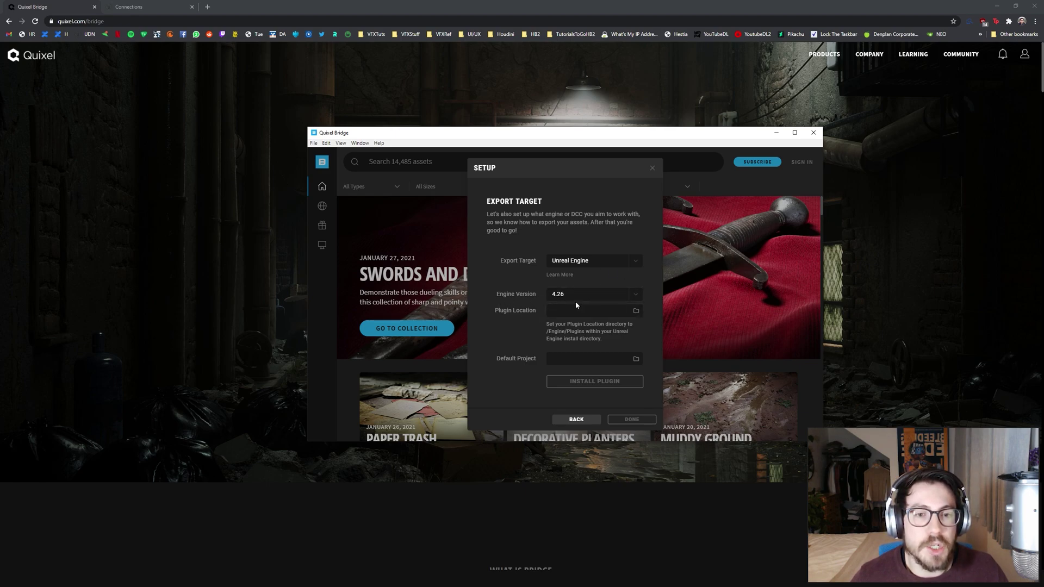
Step: Set the plugin location to D:\UnrealEngine\UE_4.26\Engine\Plugins
{"action": "left_click", "coordinate": [635, 311]}
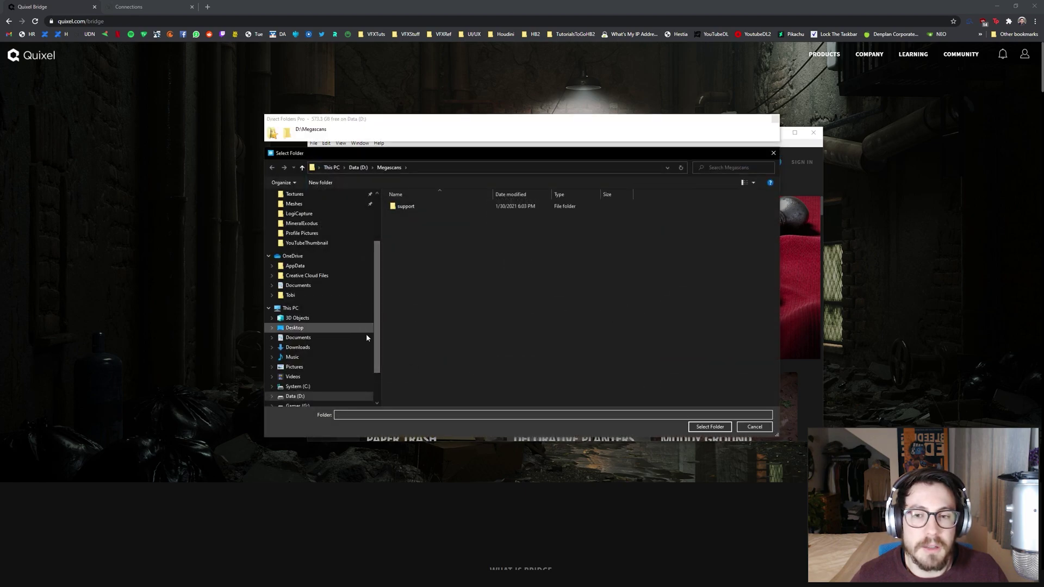
{"action": "scroll", "coordinate": [310, 368], "scroll_direction": "down", "scroll_amount": 2}
{"action": "left_click", "coordinate": [306, 360]}
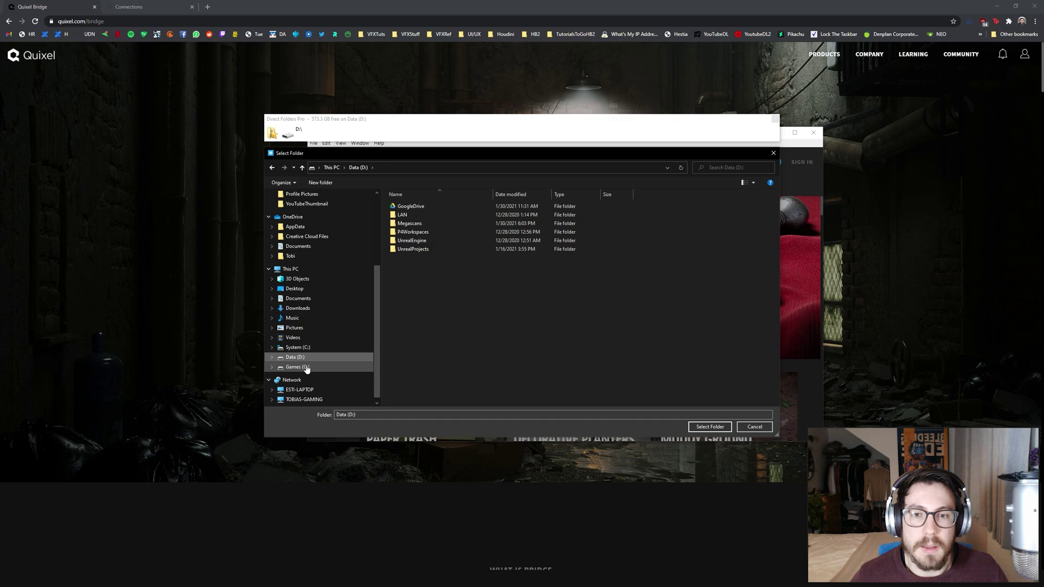
{"action": "double_click", "coordinate": [416, 241]}
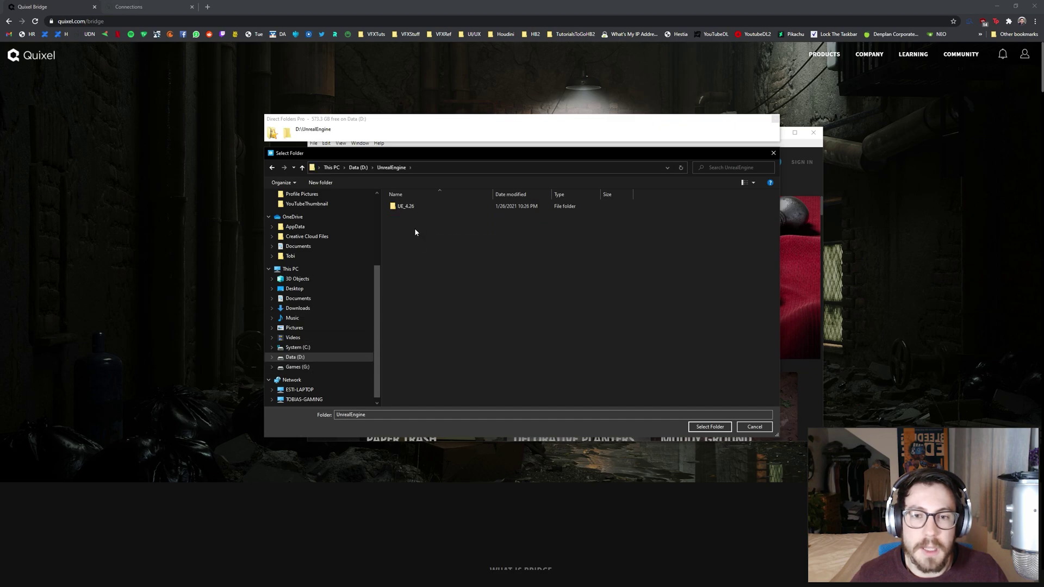
{"action": "double_click", "coordinate": [414, 207]}
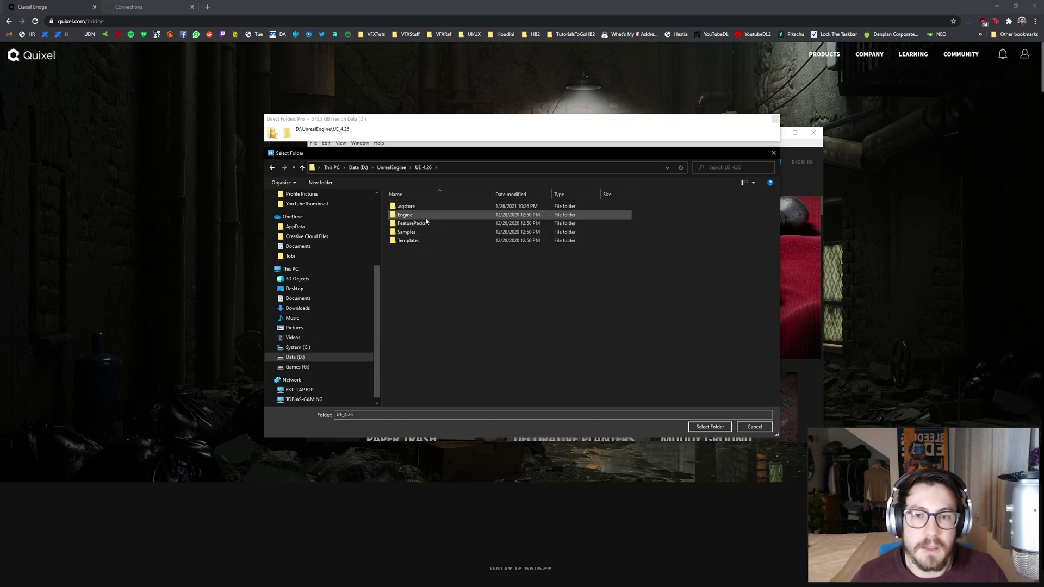
{"action": "double_click", "coordinate": [425, 216]}
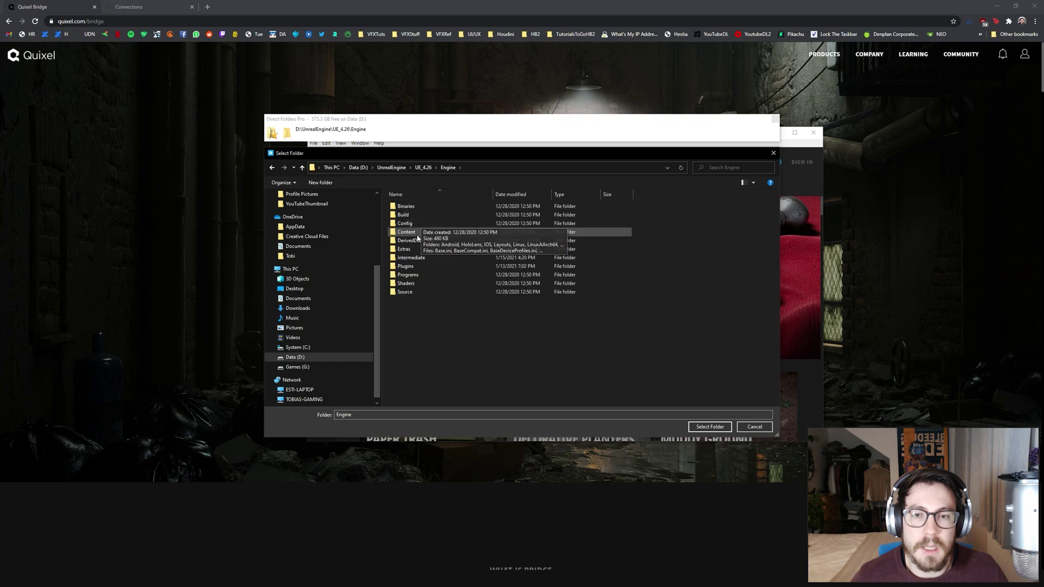
{"action": "double_click", "coordinate": [410, 266]}
{"action": "left_click", "coordinate": [710, 427]}
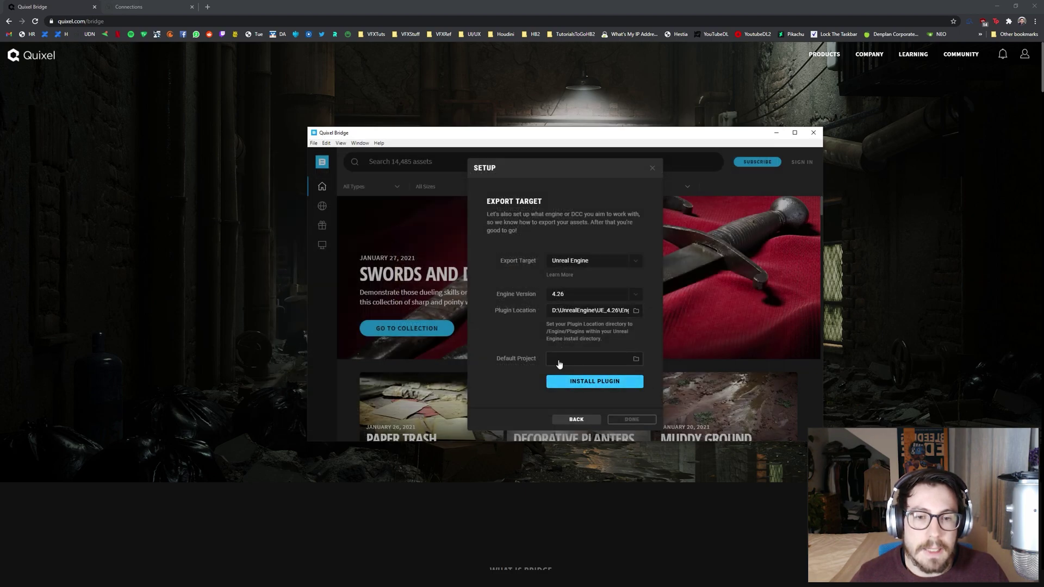
Step: Set UnrealProjects\Tutorials as the default project and install the Unreal Engine plugin
{"action": "left_click", "coordinate": [637, 362]}
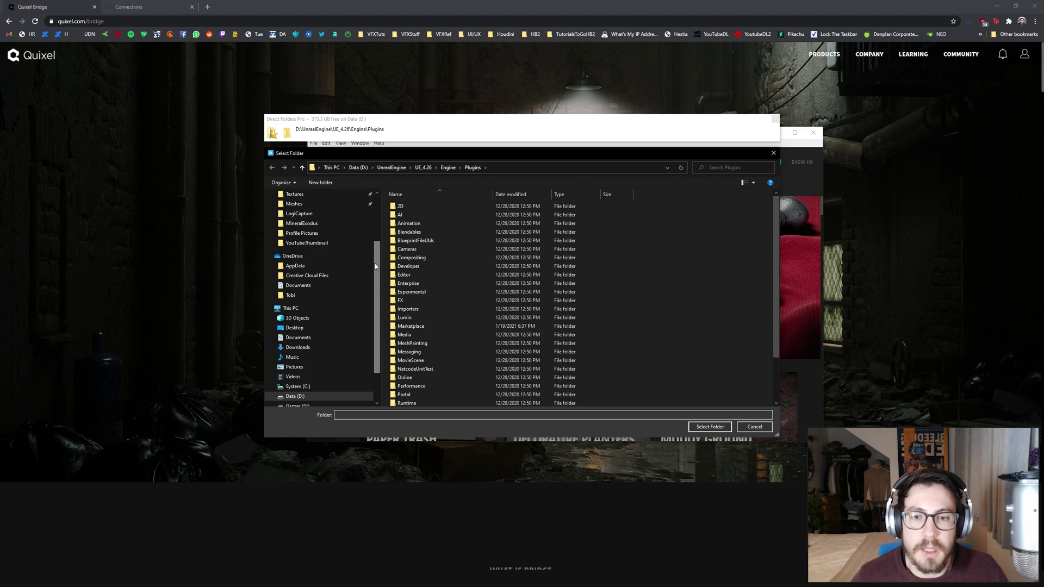
{"action": "scroll", "coordinate": [375, 265], "scroll_direction": "up", "scroll_amount": 2}
{"action": "left_click", "coordinate": [299, 345]}
{"action": "left_click", "coordinate": [710, 427]}
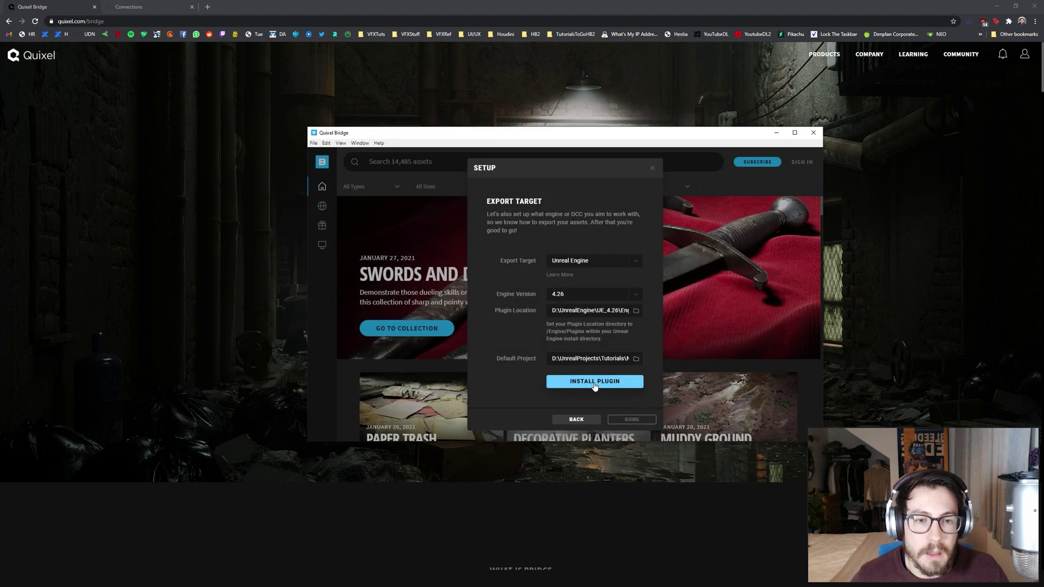
{"action": "left_click", "coordinate": [595, 385]}
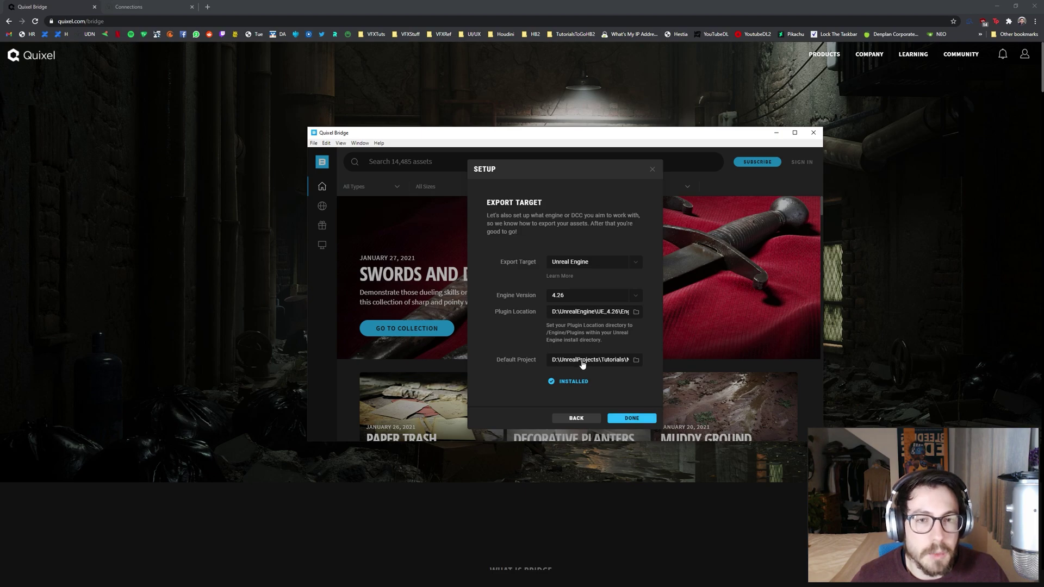
Step: Finish the export setup and maximize the Bridge window
{"action": "left_click", "coordinate": [633, 417]}
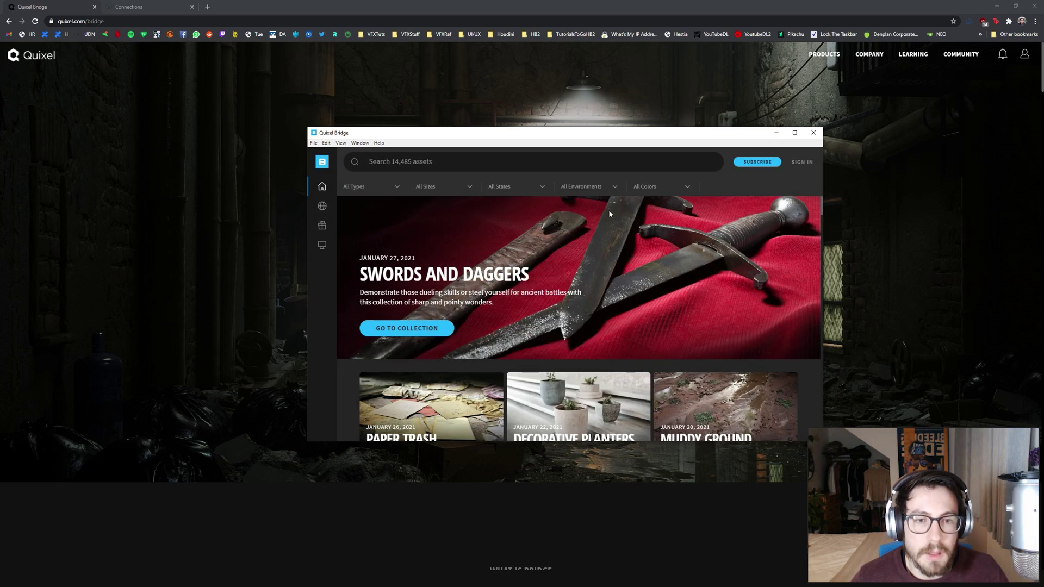
{"action": "left_click_drag", "start_coordinate": [730, 134], "coordinate": [692, 123]}
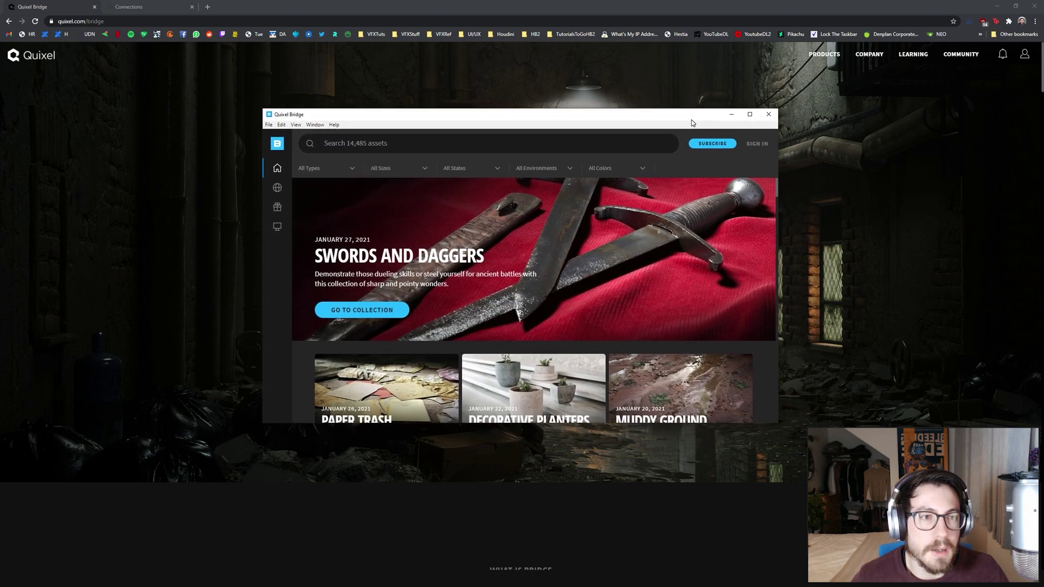
{"action": "left_click", "coordinate": [747, 115]}
Step: Sign in to Bridge with the Epic Games account, entering its e-mail address
{"action": "left_click", "coordinate": [1023, 33]}
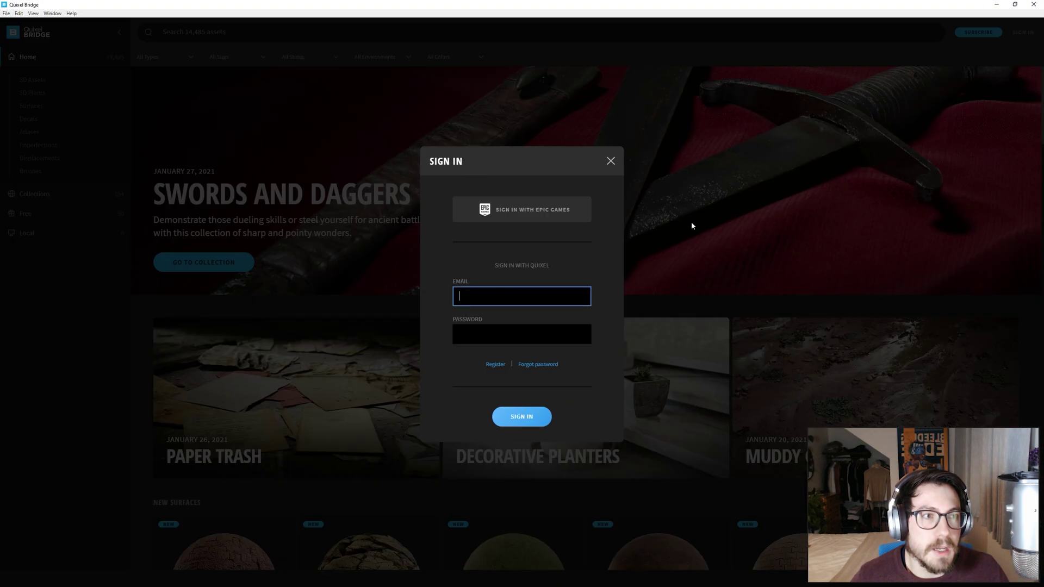
{"action": "left_click", "coordinate": [526, 210]}
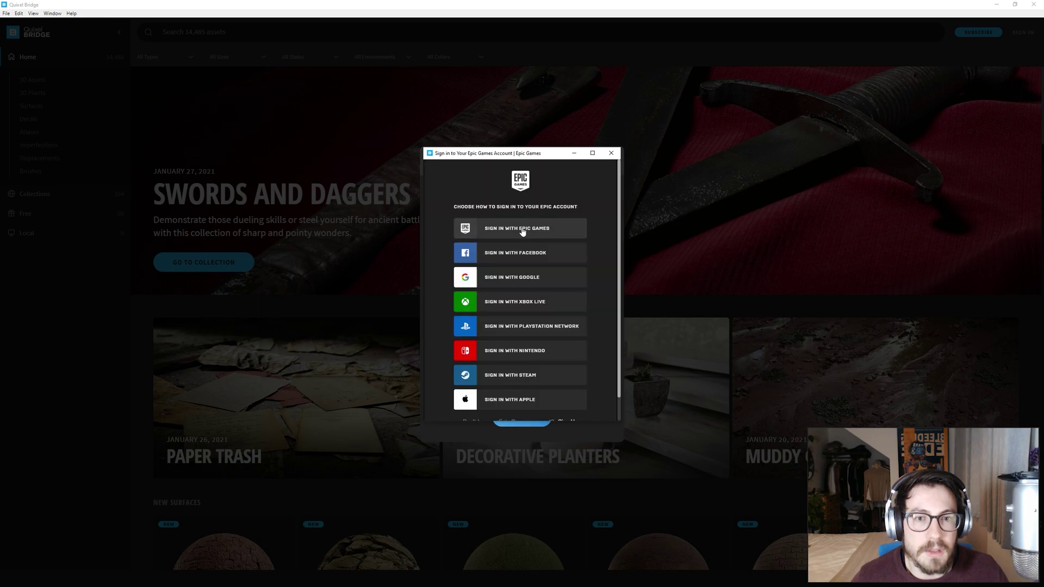
{"action": "left_click", "coordinate": [523, 230]}
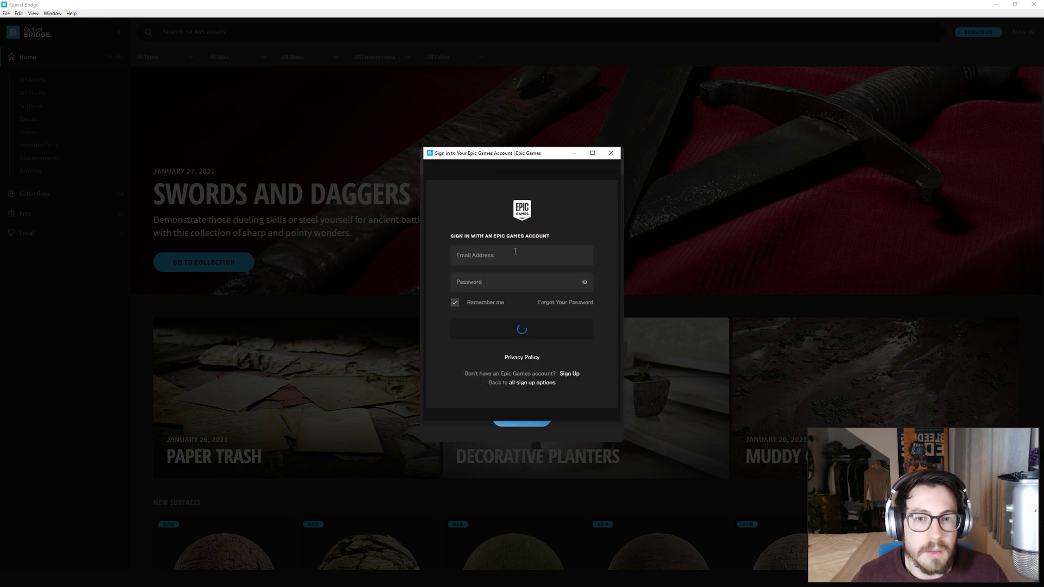
{"action": "left_click", "coordinate": [517, 254]}
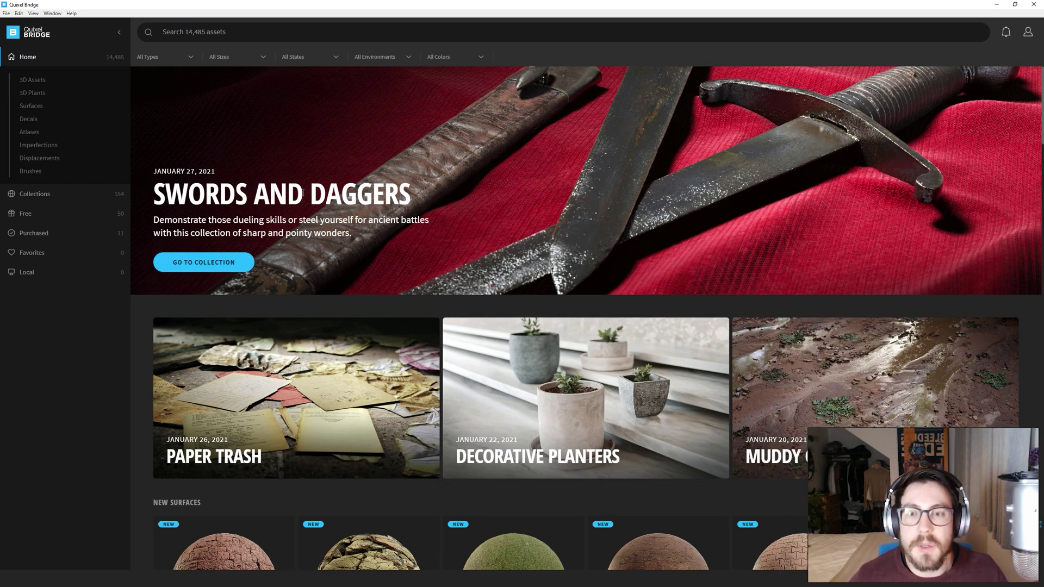
Step: Open 3D Assets and scroll through the Food category
{"action": "scroll", "coordinate": [561, 248], "scroll_direction": "down", "scroll_amount": 3}
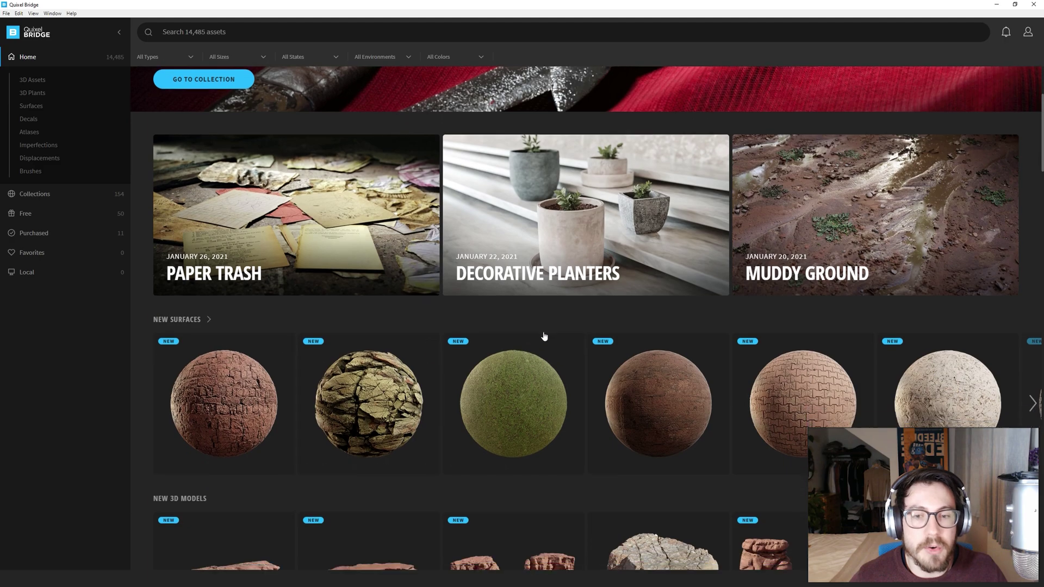
{"action": "scroll", "coordinate": [544, 336], "scroll_direction": "down", "scroll_amount": 5}
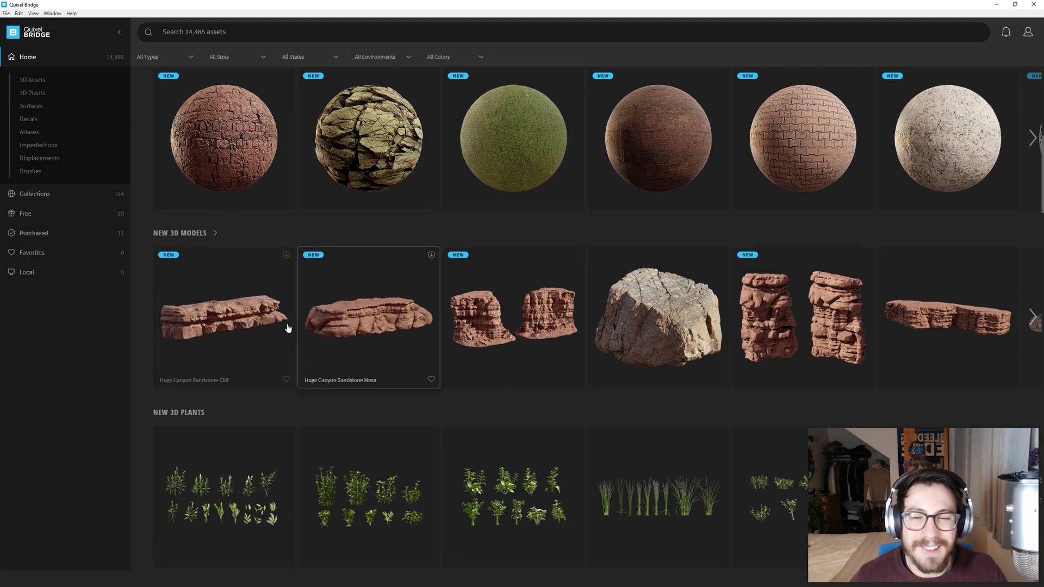
{"action": "left_click", "coordinate": [32, 80]}
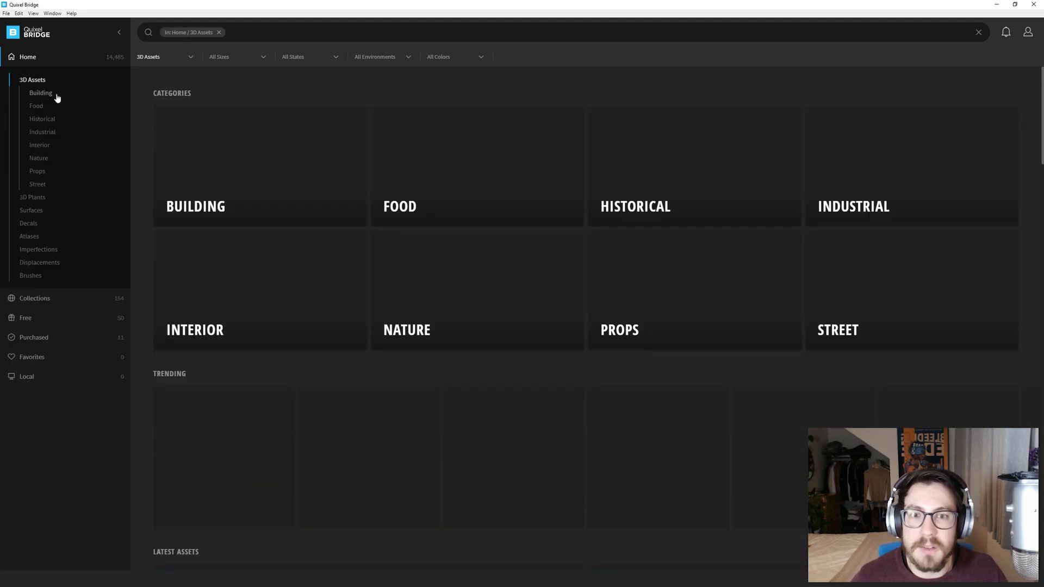
{"action": "left_click", "coordinate": [451, 187]}
{"action": "scroll", "coordinate": [584, 337], "scroll_direction": "down", "scroll_amount": 5}
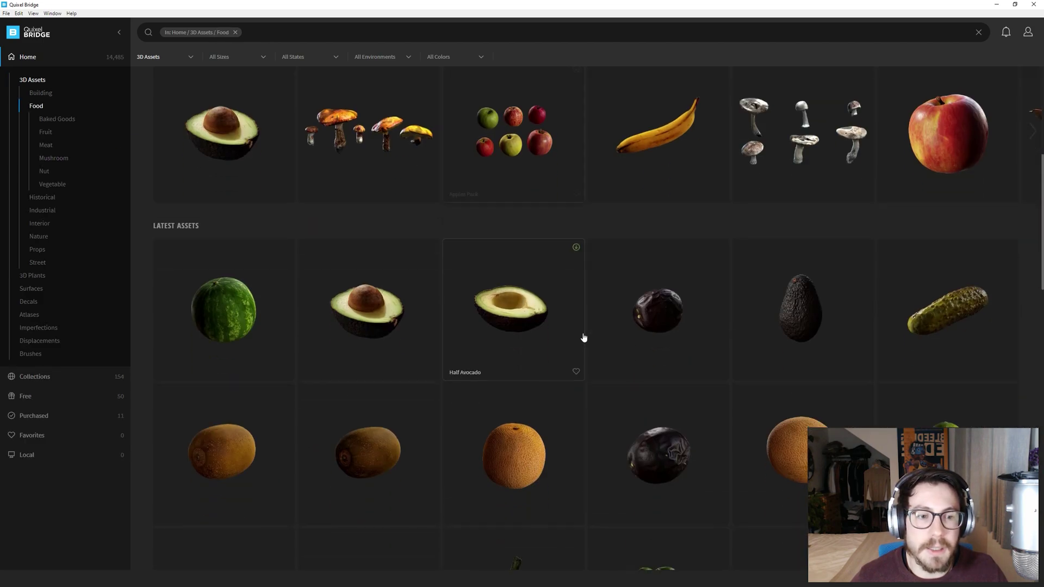
{"action": "scroll", "coordinate": [584, 337], "scroll_direction": "down", "scroll_amount": 12}
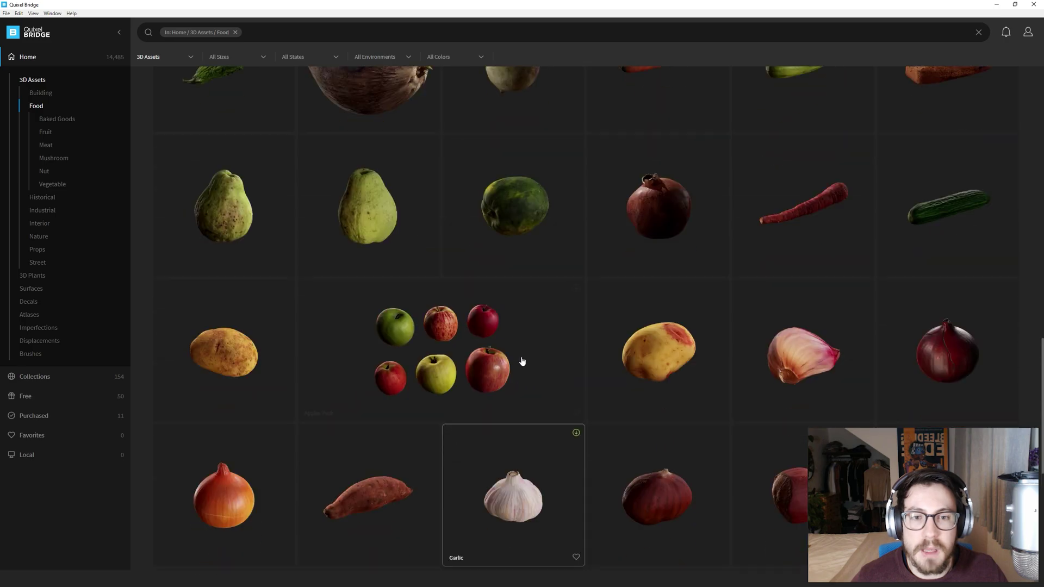
{"action": "scroll", "coordinate": [532, 308], "scroll_direction": "up", "scroll_amount": 14}
{"action": "scroll", "coordinate": [487, 258], "scroll_direction": "up", "scroll_amount": 3}
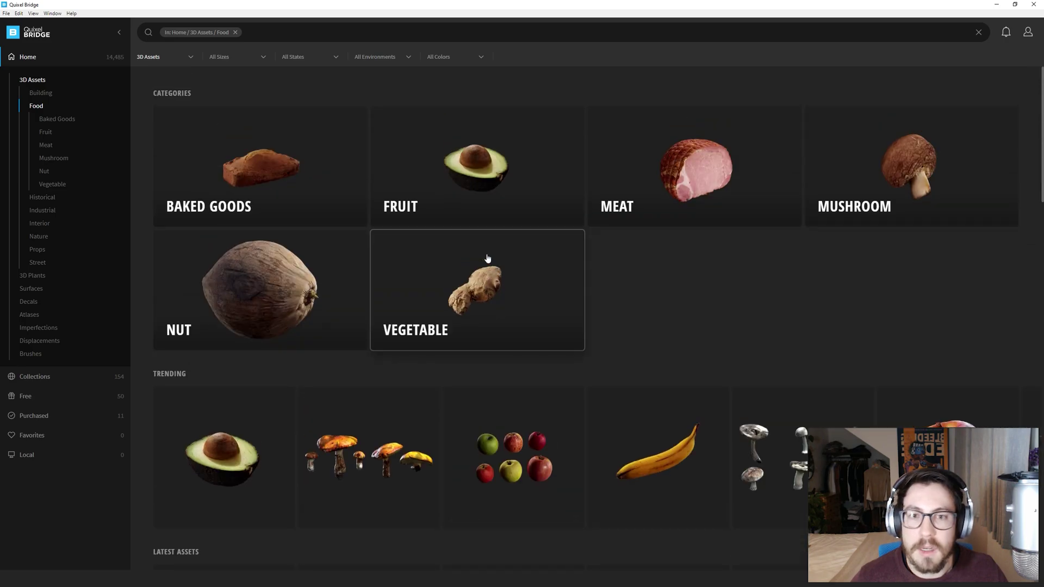
Step: Browse the Historical category and 3D Plants, then return to the 3D Assets categories
{"action": "left_click", "coordinate": [57, 199]}
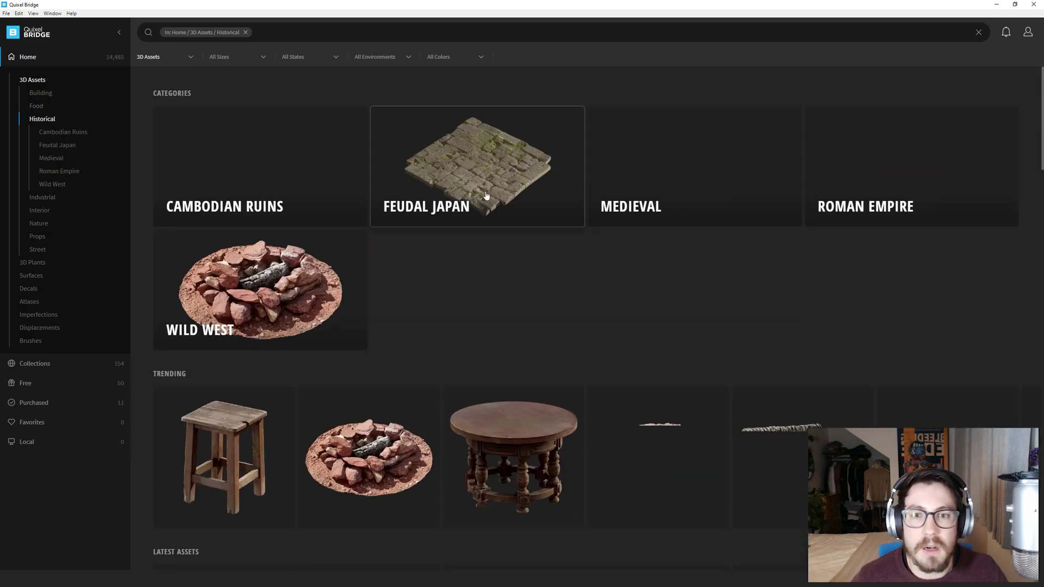
{"action": "scroll", "coordinate": [397, 373], "scroll_direction": "down", "scroll_amount": 2}
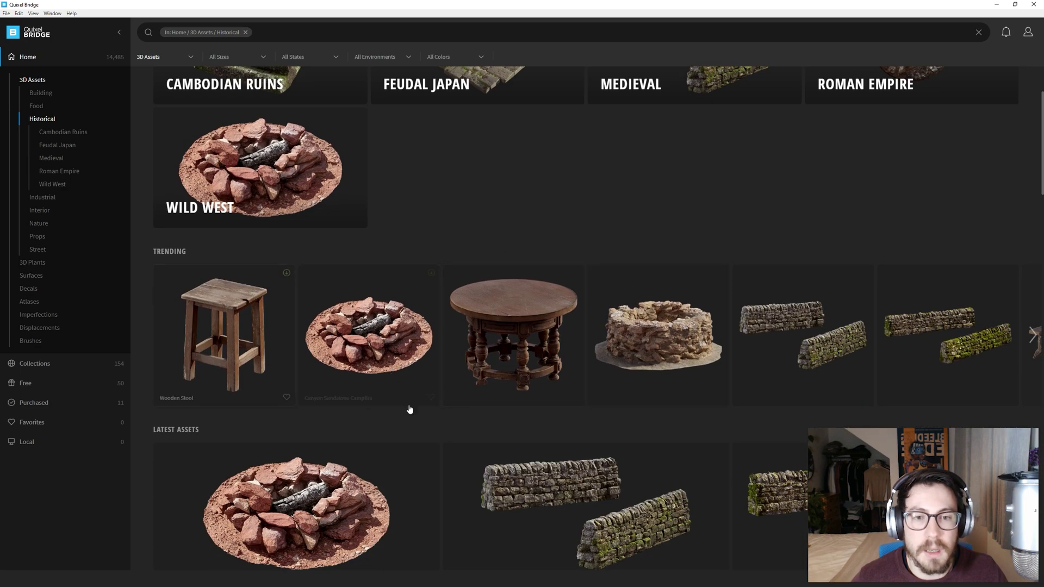
{"action": "scroll", "coordinate": [589, 368], "scroll_direction": "down", "scroll_amount": 4}
{"action": "scroll", "coordinate": [655, 431], "scroll_direction": "down", "scroll_amount": 3}
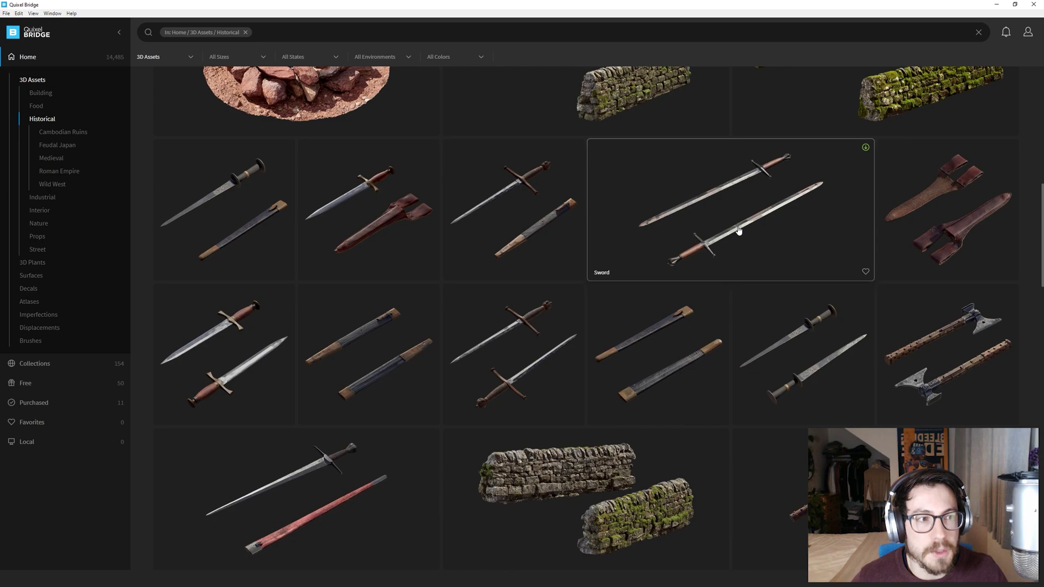
{"action": "left_click", "coordinate": [32, 263]}
{"action": "left_click", "coordinate": [33, 80]}
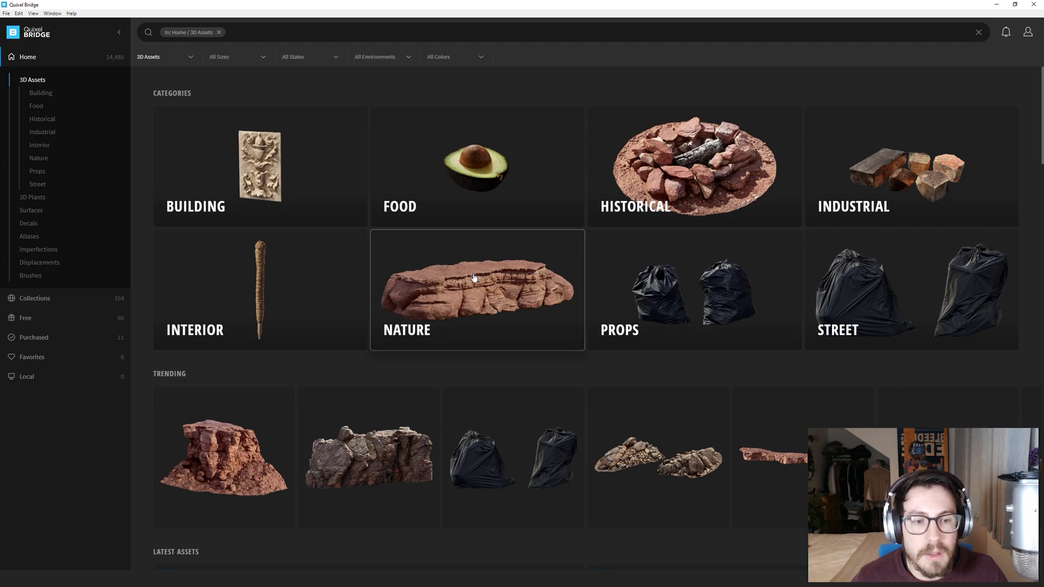
{"action": "scroll", "coordinate": [560, 270], "scroll_direction": "down", "scroll_amount": 3}
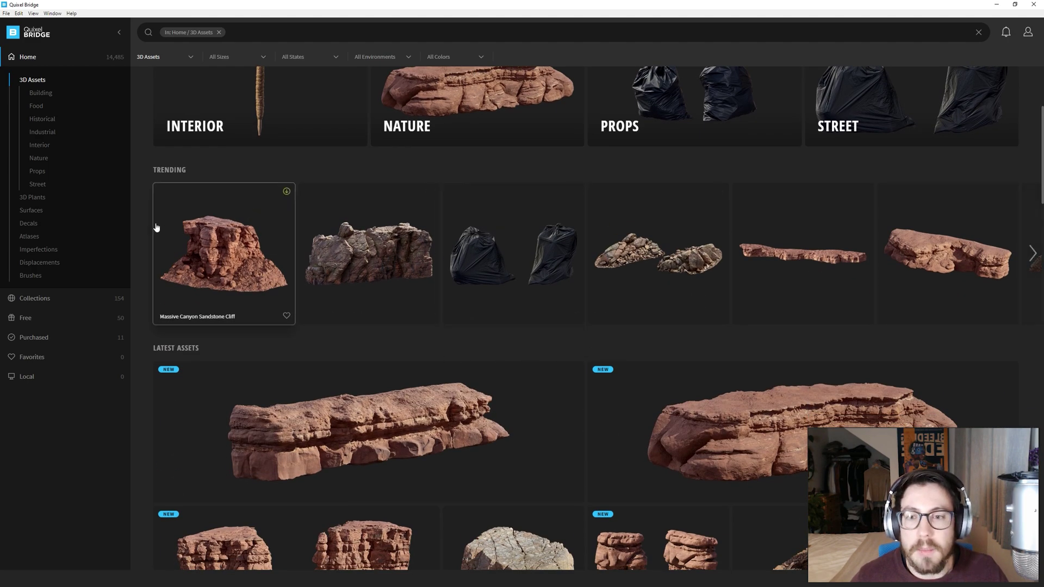
Step: Open Collections and scroll down the 354-collection grid until Iceland appears
{"action": "left_click", "coordinate": [35, 298]}
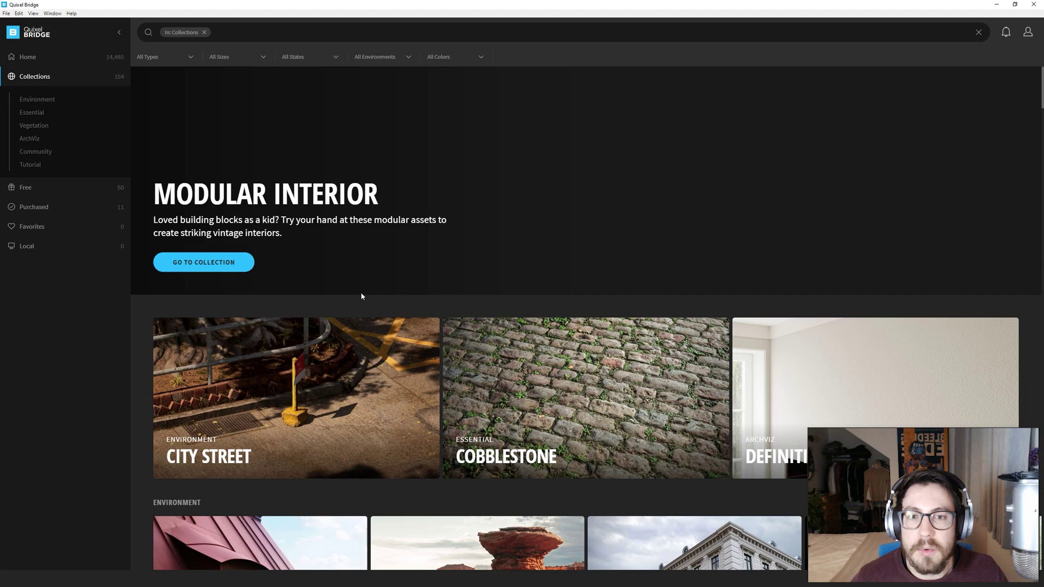
{"action": "scroll", "coordinate": [370, 293], "scroll_direction": "down", "scroll_amount": 3}
{"action": "scroll", "coordinate": [403, 302], "scroll_direction": "up", "scroll_amount": 3}
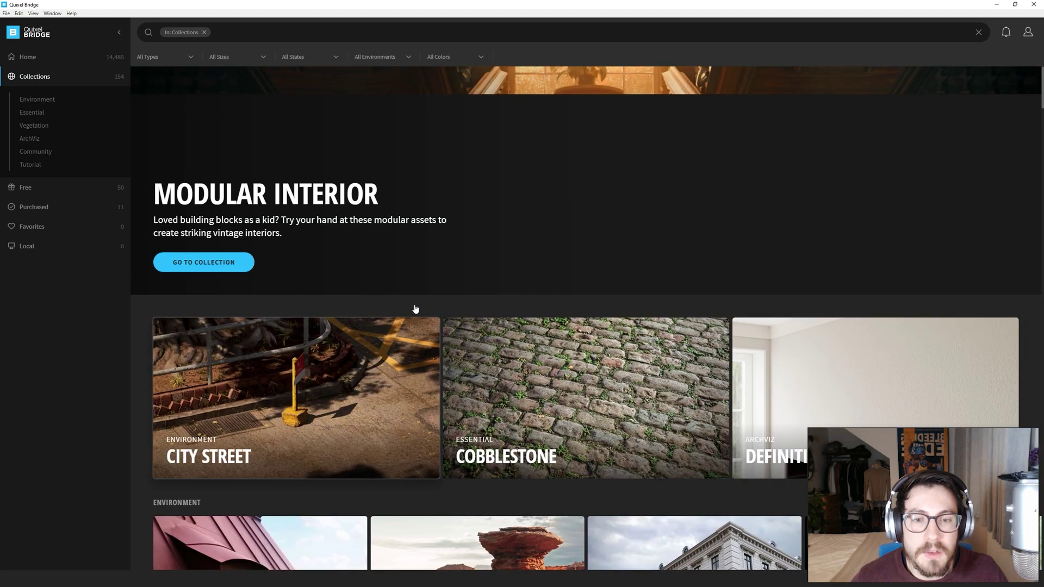
{"action": "scroll", "coordinate": [416, 309], "scroll_direction": "down", "scroll_amount": 8}
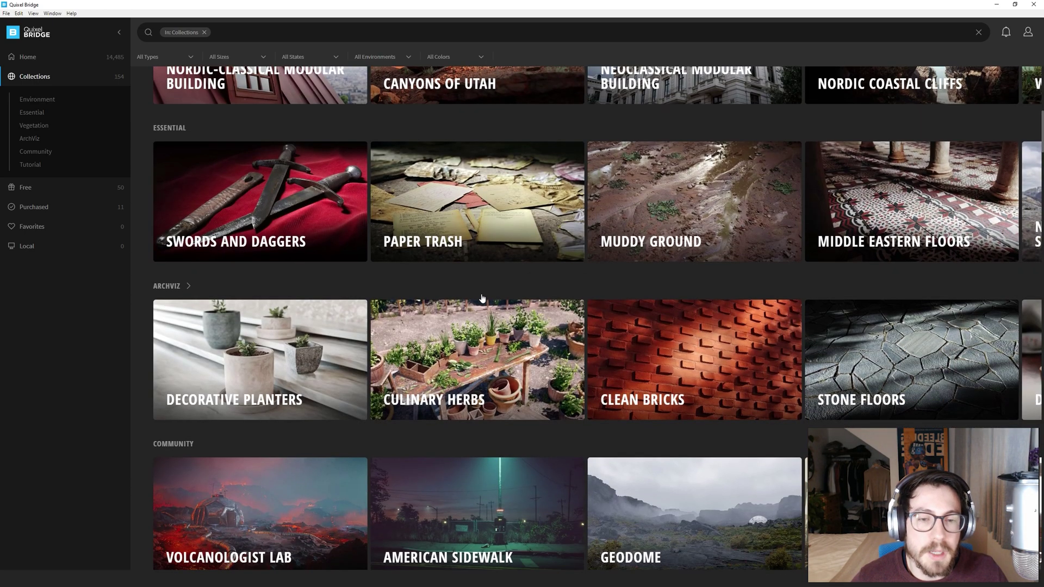
{"action": "scroll", "coordinate": [482, 298], "scroll_direction": "down", "scroll_amount": 5}
{"action": "scroll", "coordinate": [718, 327], "scroll_direction": "down", "scroll_amount": 4}
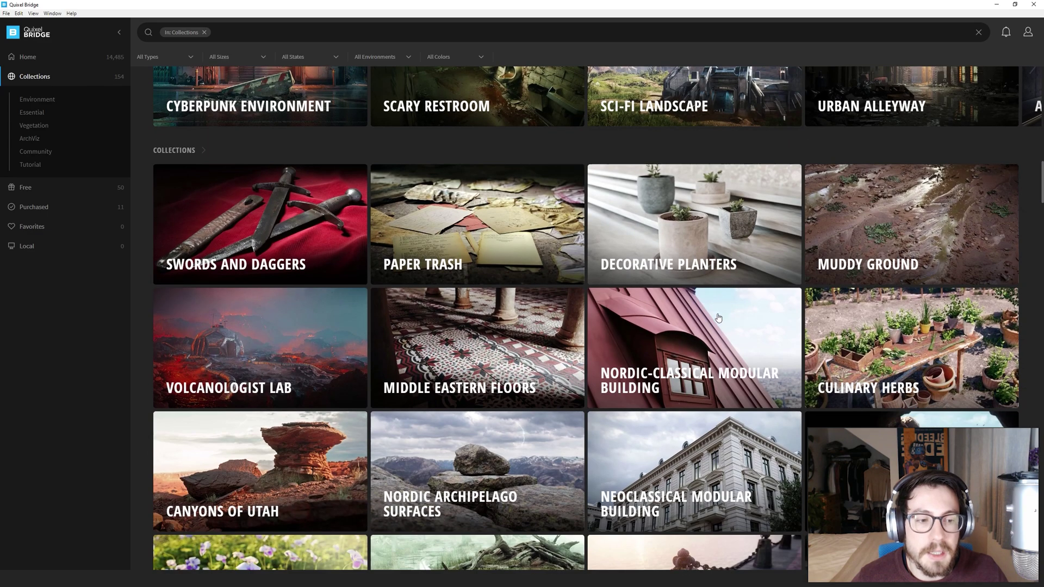
{"action": "scroll", "coordinate": [718, 318], "scroll_direction": "down", "scroll_amount": 3}
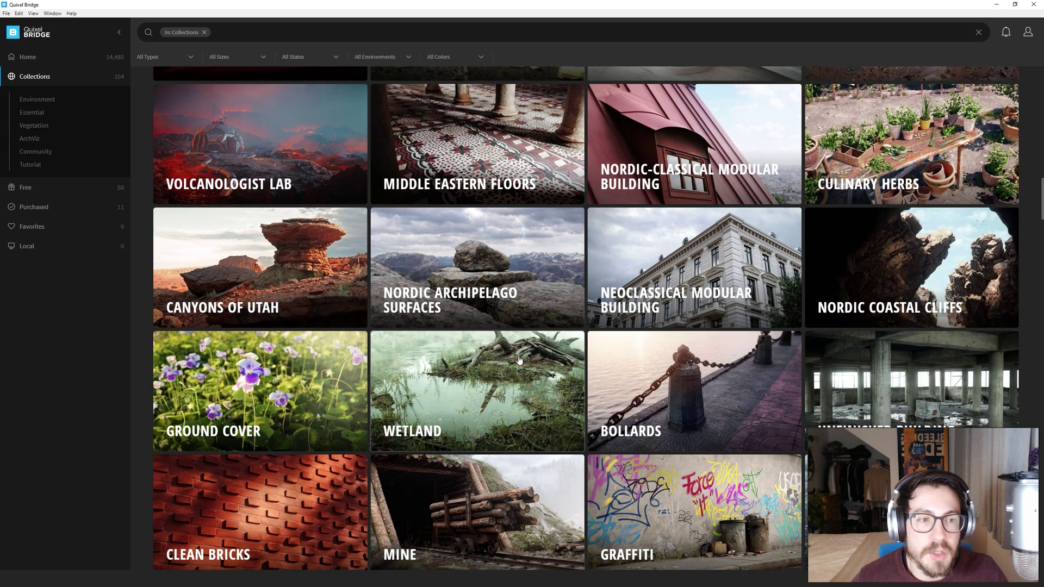
{"action": "scroll", "coordinate": [515, 359], "scroll_direction": "down", "scroll_amount": 3}
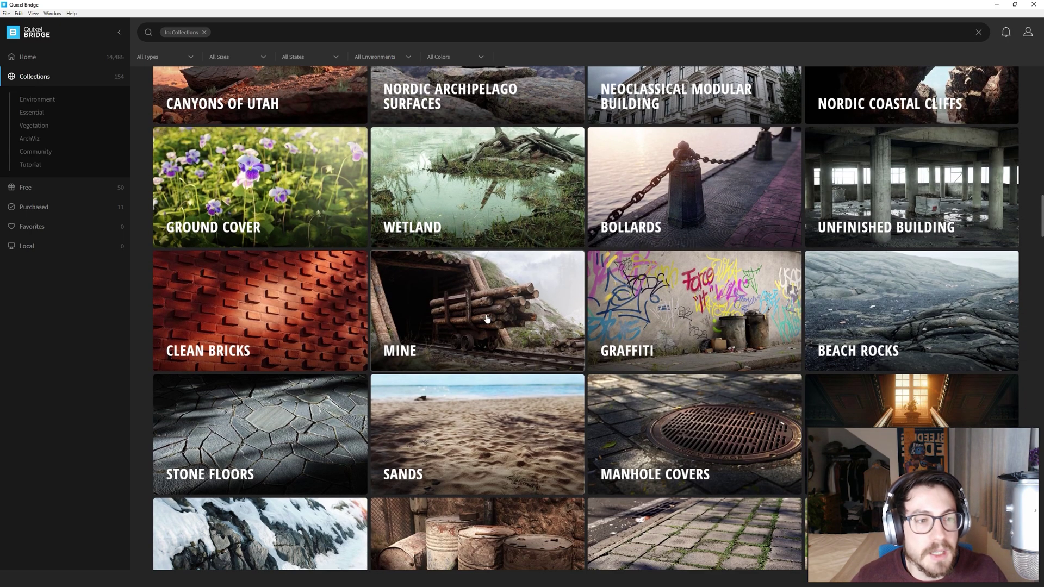
{"action": "scroll", "coordinate": [491, 300], "scroll_direction": "down", "scroll_amount": 4}
{"action": "scroll", "coordinate": [490, 301], "scroll_direction": "down", "scroll_amount": 5}
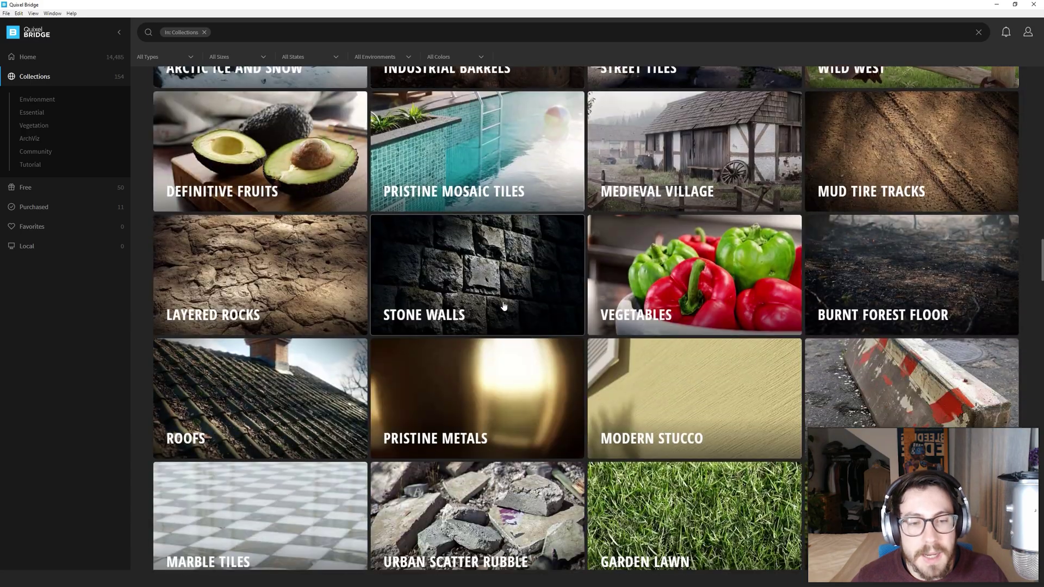
{"action": "scroll", "coordinate": [719, 412], "scroll_direction": "down", "scroll_amount": 3}
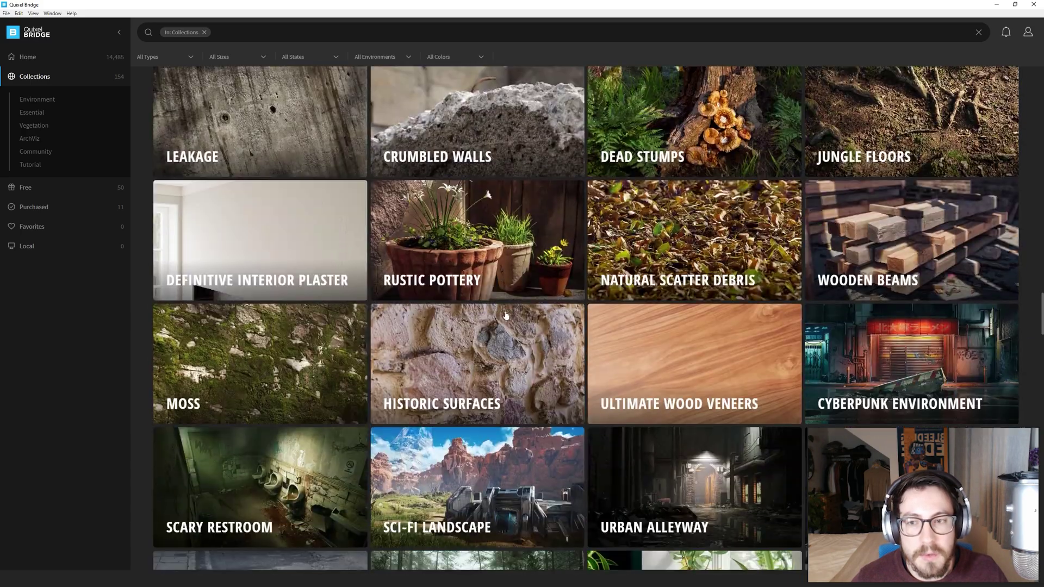
{"action": "scroll", "coordinate": [719, 412], "scroll_direction": "down", "scroll_amount": 3}
{"action": "scroll", "coordinate": [629, 385], "scroll_direction": "down", "scroll_amount": 3}
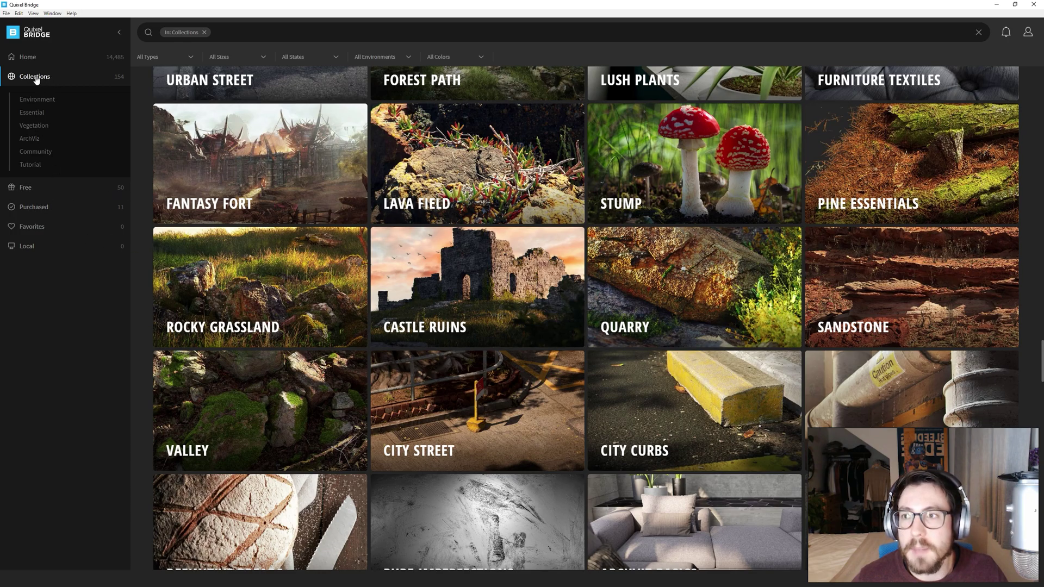
{"action": "scroll", "coordinate": [576, 232], "scroll_direction": "down", "scroll_amount": 3}
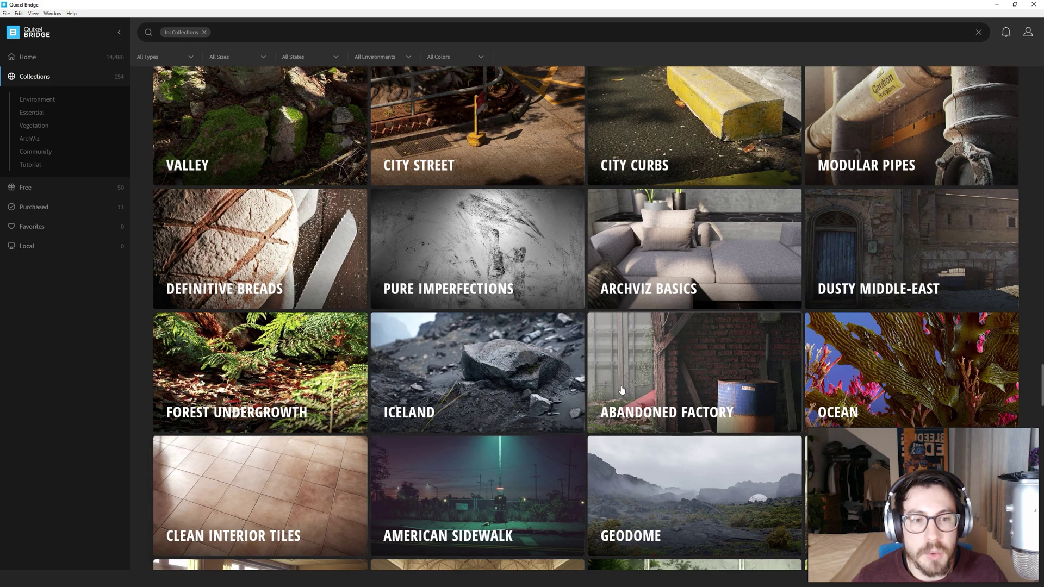
Step: Open the Iceland collection and scroll through its rocks and surfaces, back to Latest Assets
{"action": "left_click", "coordinate": [473, 369]}
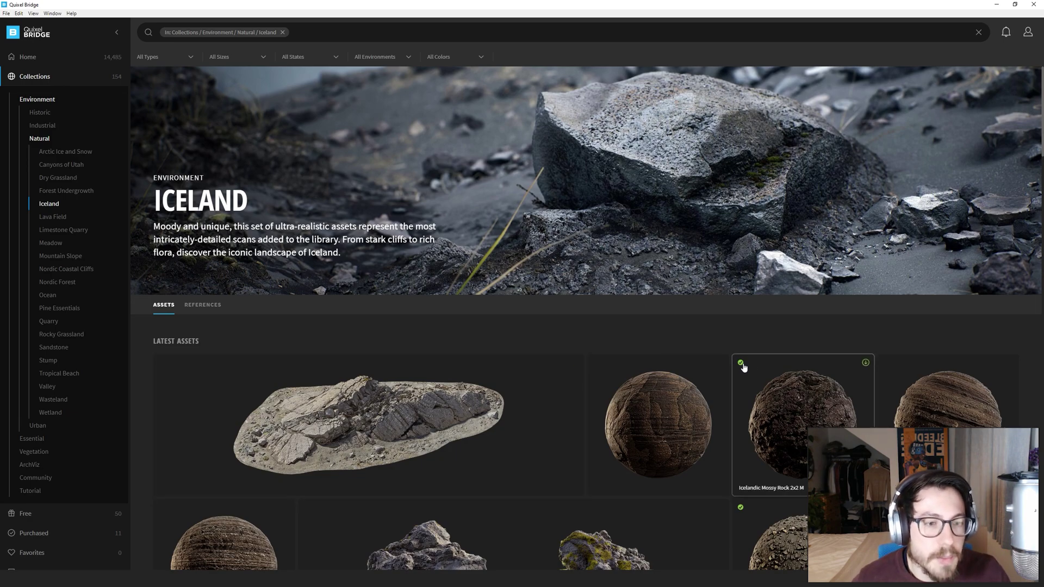
{"action": "scroll", "coordinate": [234, 378], "scroll_direction": "down", "scroll_amount": 5}
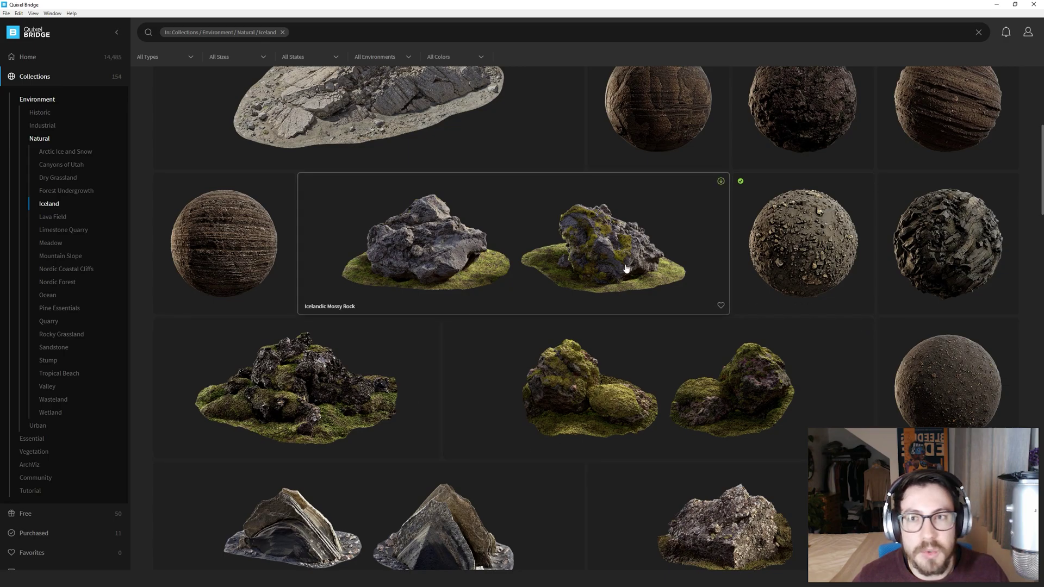
{"action": "scroll", "coordinate": [614, 278], "scroll_direction": "up", "scroll_amount": 3}
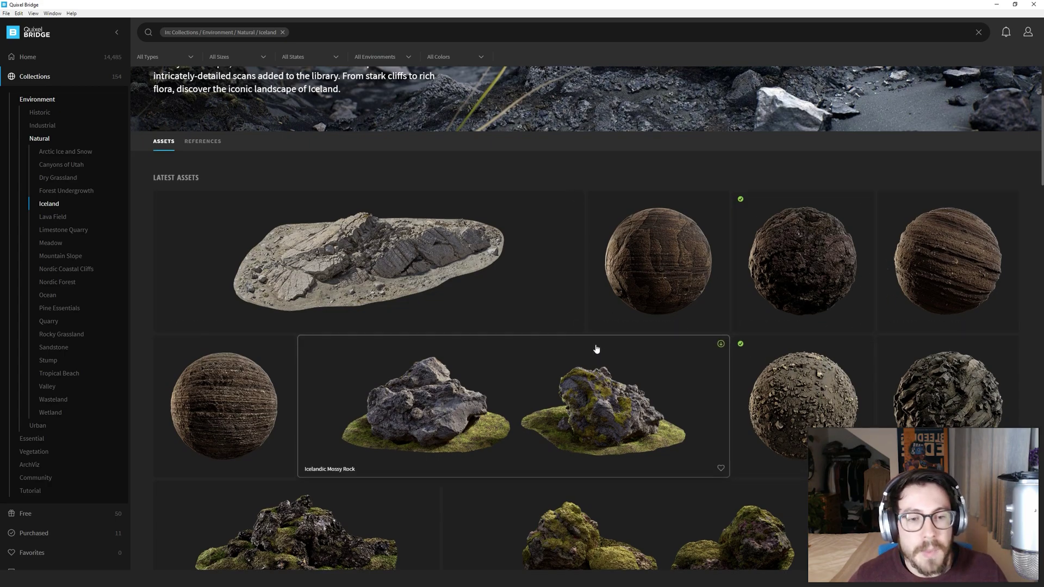
{"action": "scroll", "coordinate": [597, 349], "scroll_direction": "down", "scroll_amount": 4}
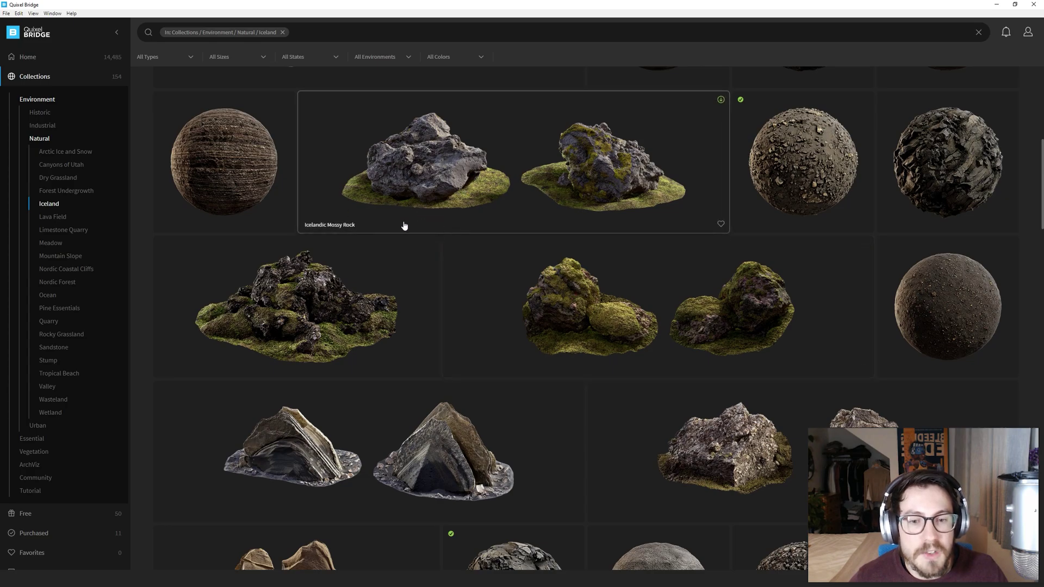
{"action": "scroll", "coordinate": [406, 227], "scroll_direction": "down", "scroll_amount": 5}
{"action": "scroll", "coordinate": [669, 282], "scroll_direction": "down", "scroll_amount": 4}
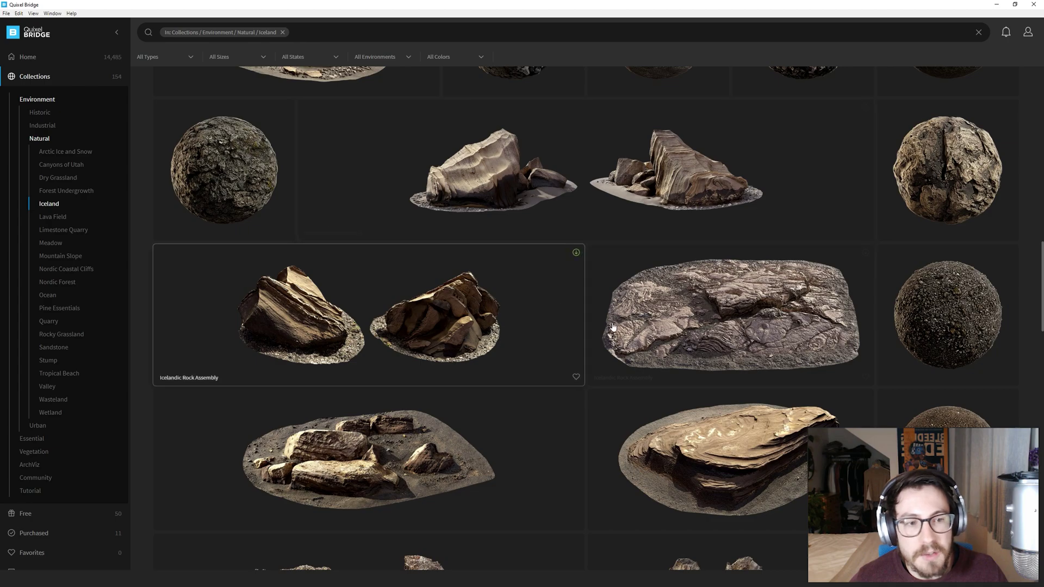
{"action": "scroll", "coordinate": [598, 316], "scroll_direction": "down", "scroll_amount": 4}
{"action": "scroll", "coordinate": [438, 326], "scroll_direction": "up", "scroll_amount": 3}
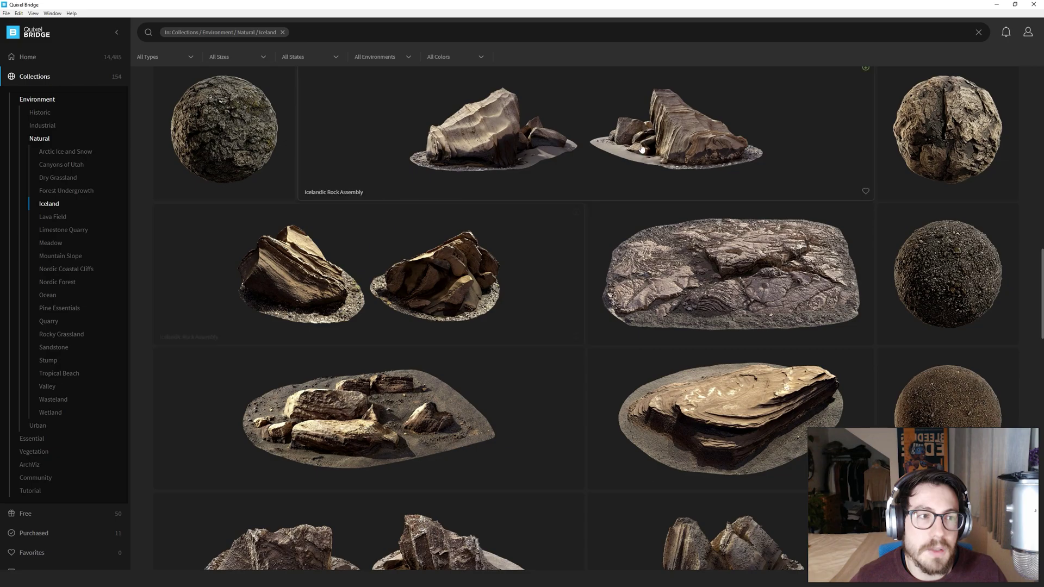
{"action": "scroll", "coordinate": [520, 308], "scroll_direction": "down", "scroll_amount": 10}
{"action": "scroll", "coordinate": [539, 308], "scroll_direction": "down", "scroll_amount": 15}
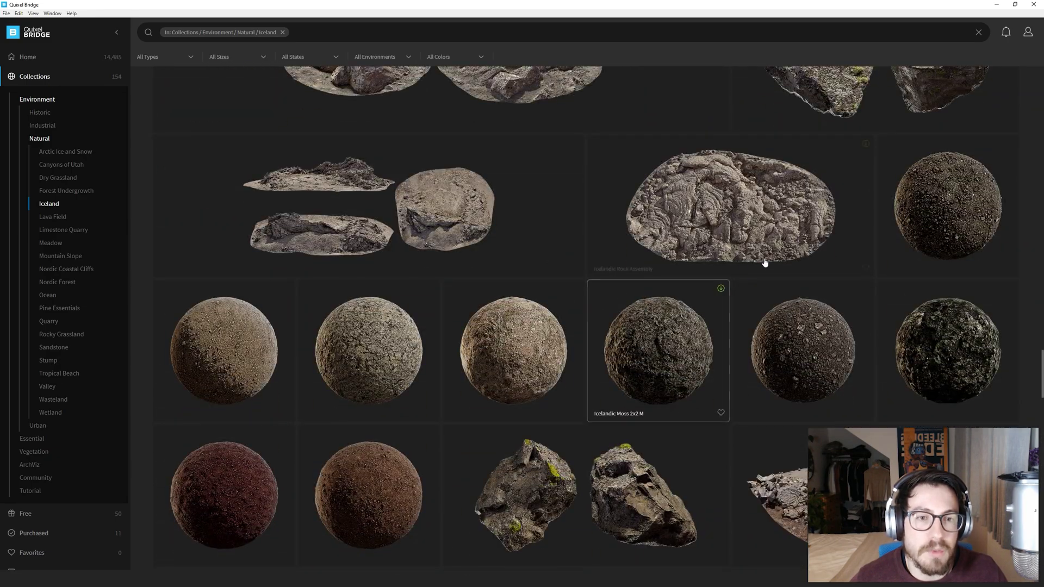
{"action": "scroll", "coordinate": [552, 295], "scroll_direction": "down", "scroll_amount": 5}
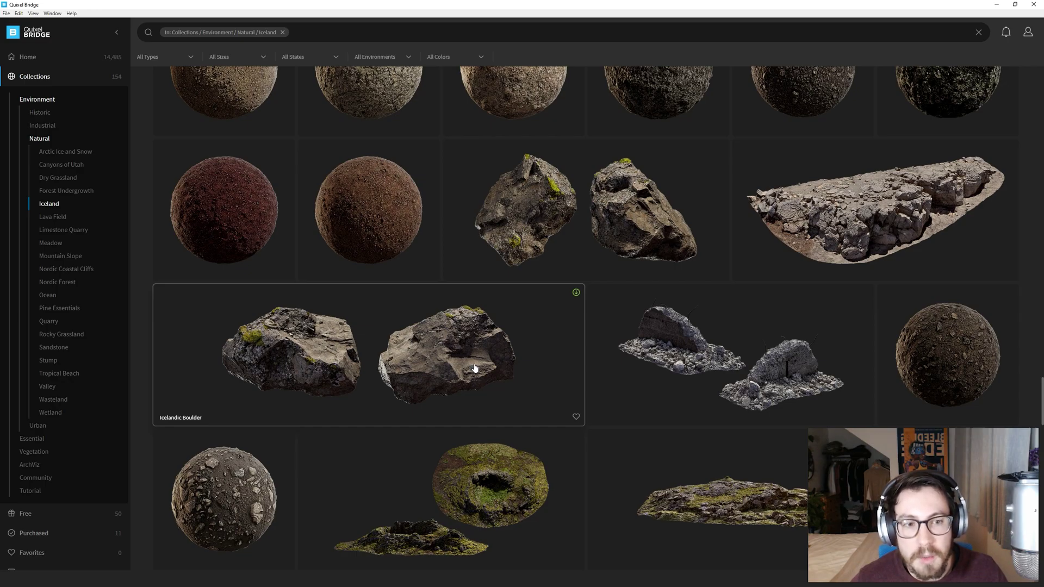
{"action": "scroll", "coordinate": [475, 368], "scroll_direction": "up", "scroll_amount": 15}
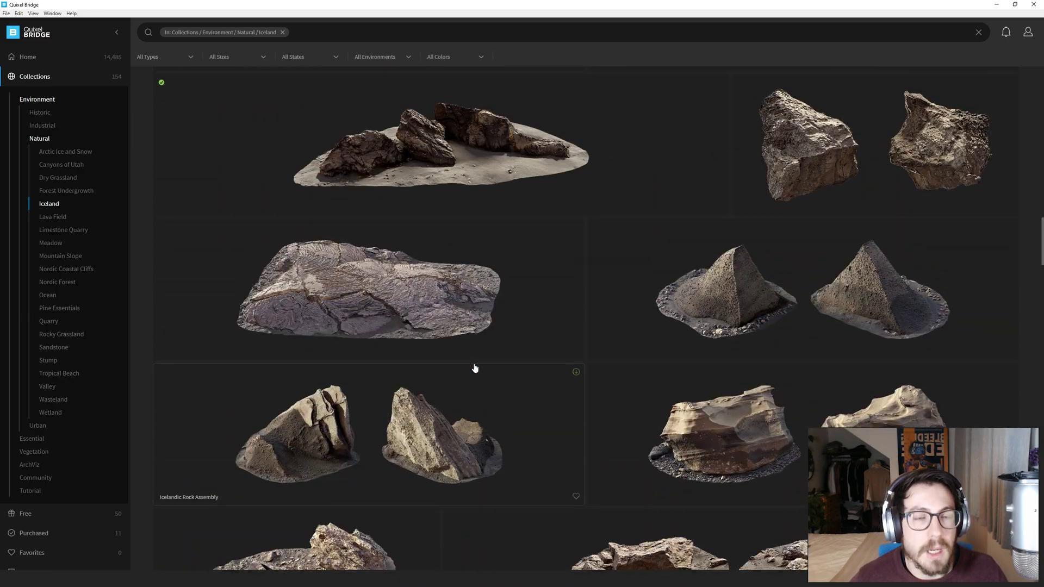
{"action": "scroll", "coordinate": [475, 368], "scroll_direction": "up", "scroll_amount": 15}
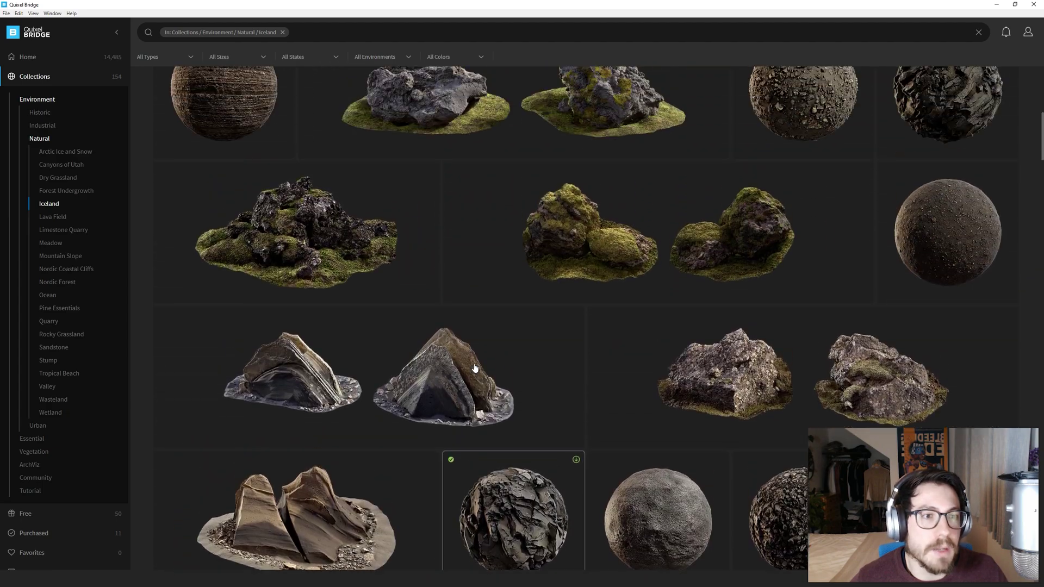
{"action": "scroll", "coordinate": [475, 369], "scroll_direction": "up", "scroll_amount": 6}
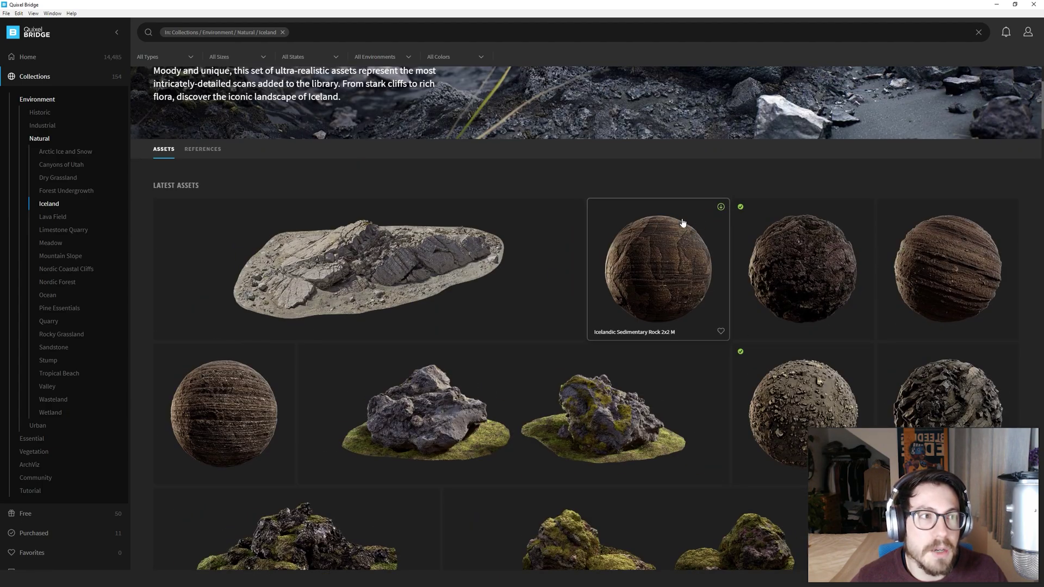
Step: Open the Icelandic Sedimentary Rock 2x2 M surface and change its download resolution to 4K
{"action": "left_click", "coordinate": [671, 237]}
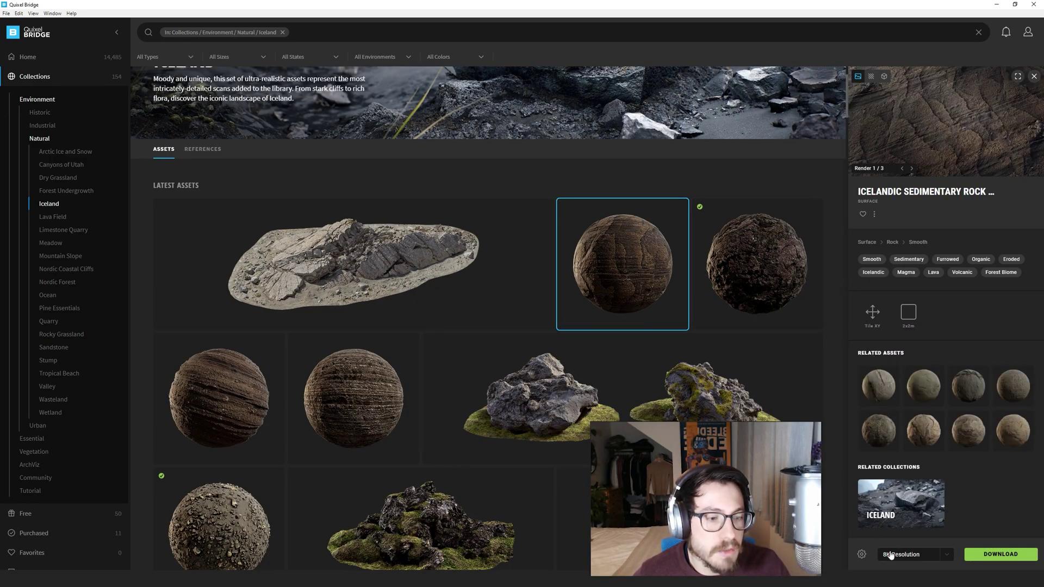
{"action": "left_click", "coordinate": [907, 557]}
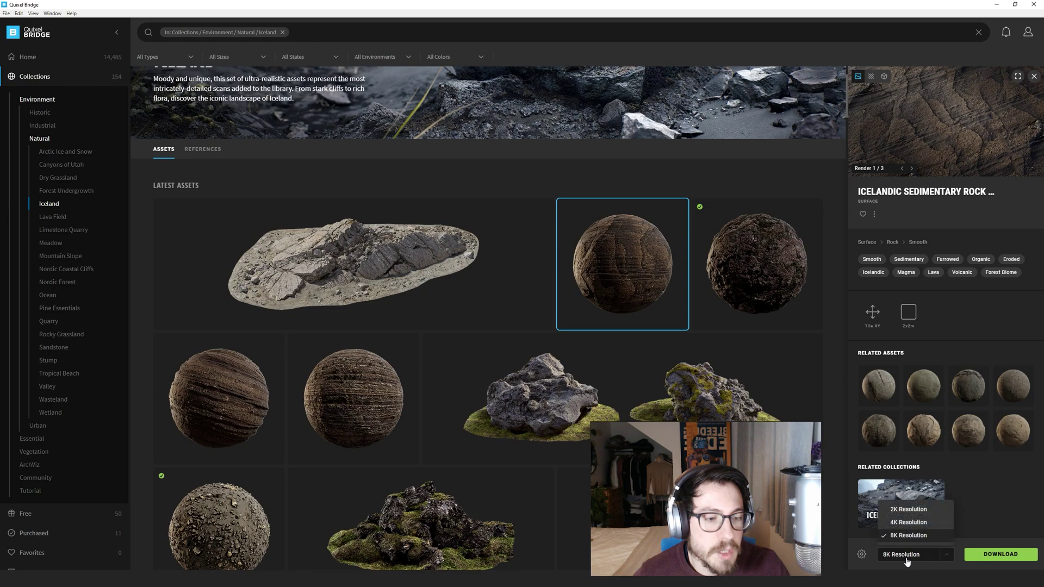
{"action": "left_click", "coordinate": [910, 555]}
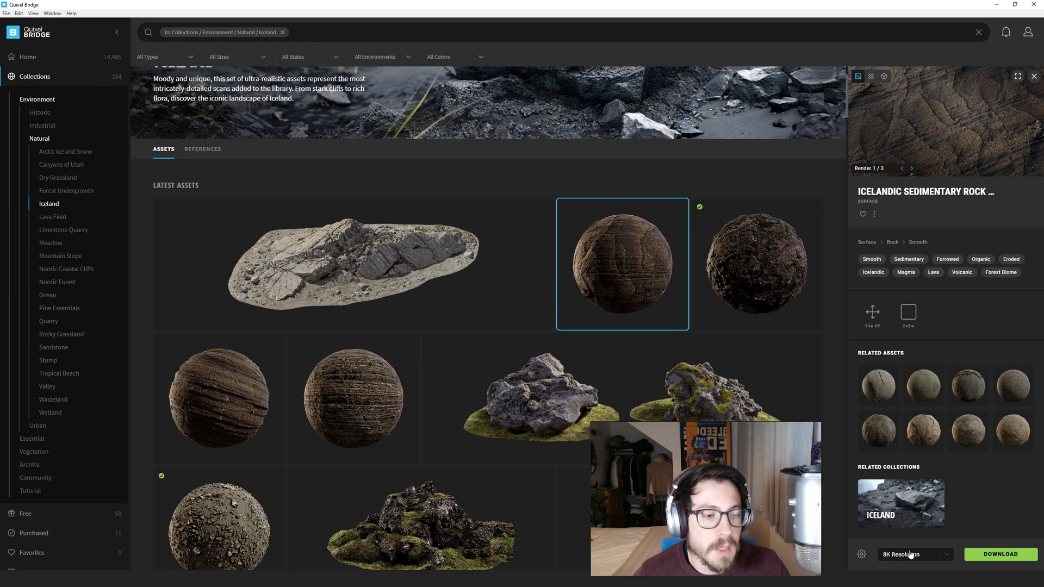
{"action": "left_click", "coordinate": [908, 557]}
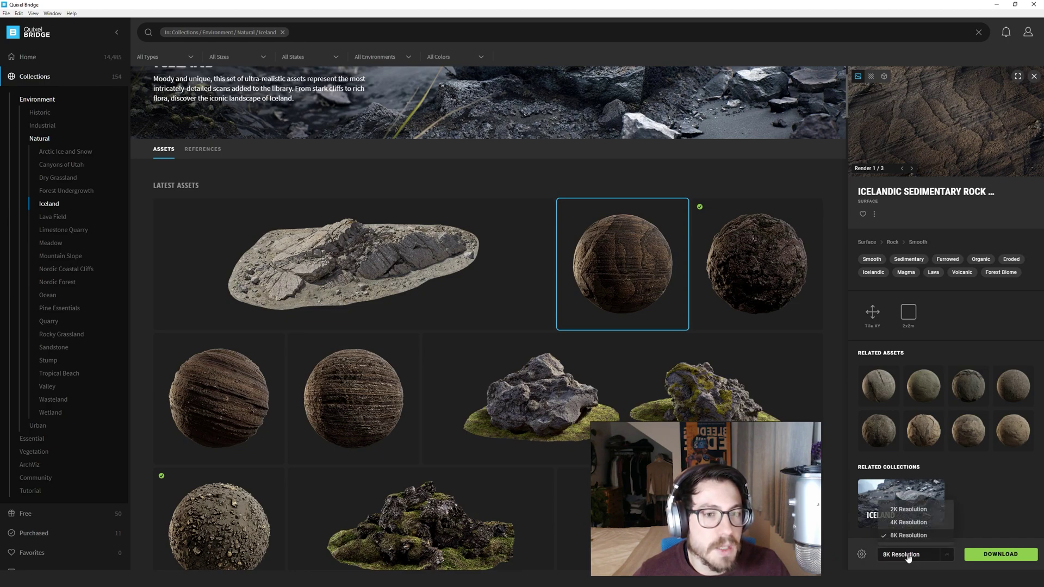
{"action": "left_click", "coordinate": [907, 524]}
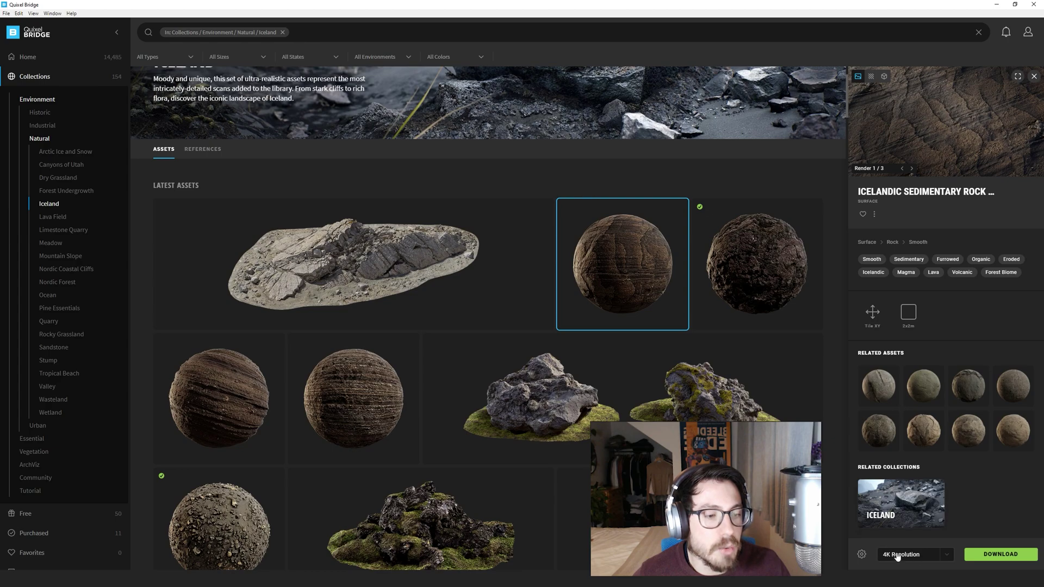
{"action": "left_click", "coordinate": [898, 556]}
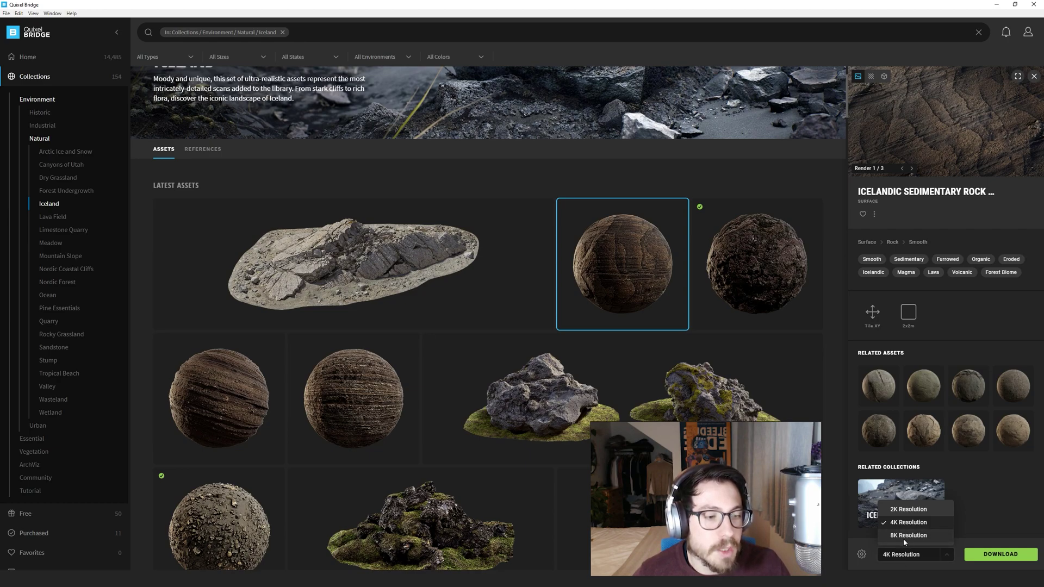
{"action": "left_click", "coordinate": [917, 554]}
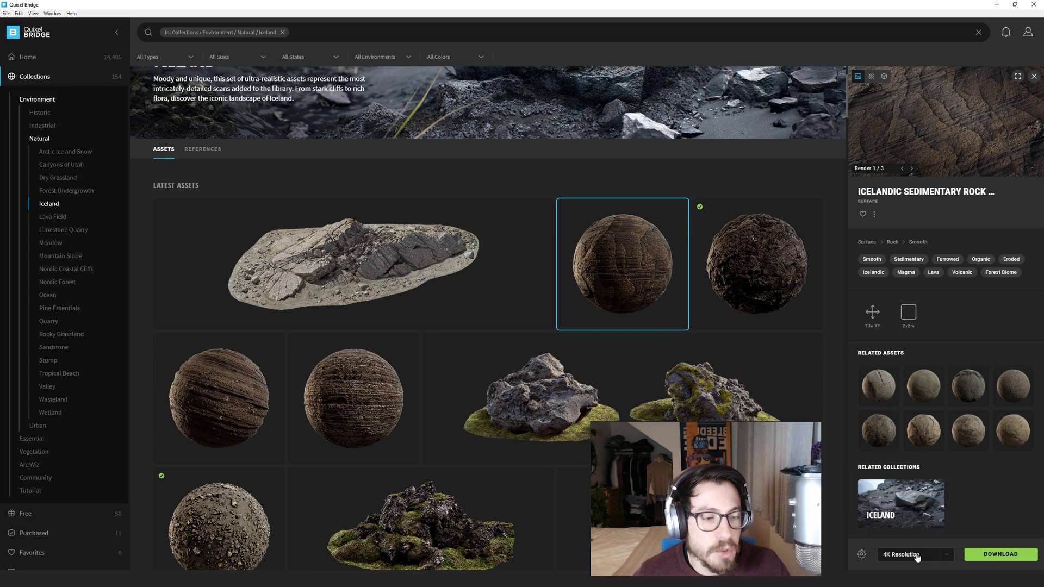
{"action": "left_click", "coordinate": [908, 557]}
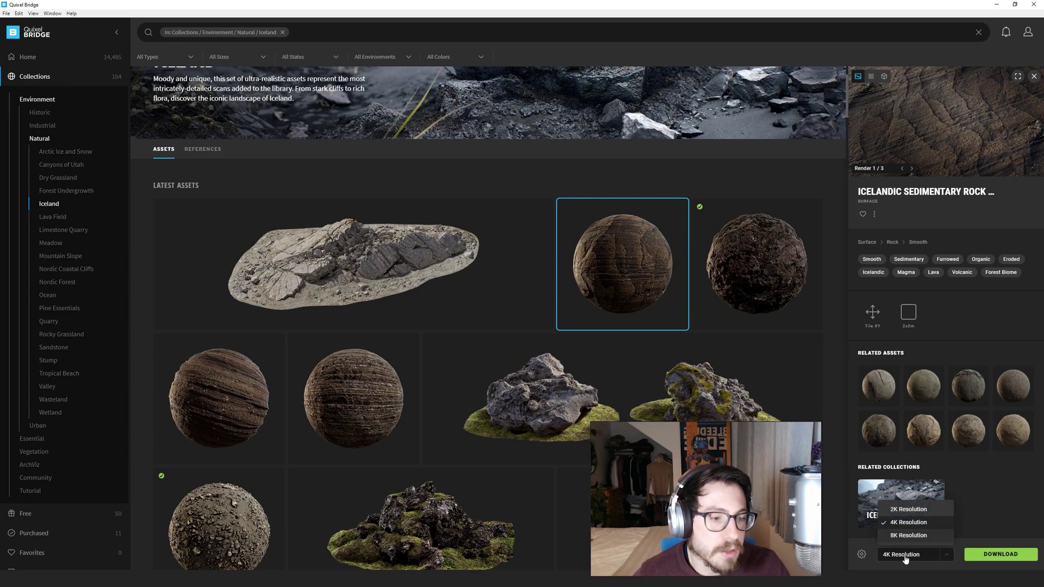
{"action": "left_click", "coordinate": [905, 557]}
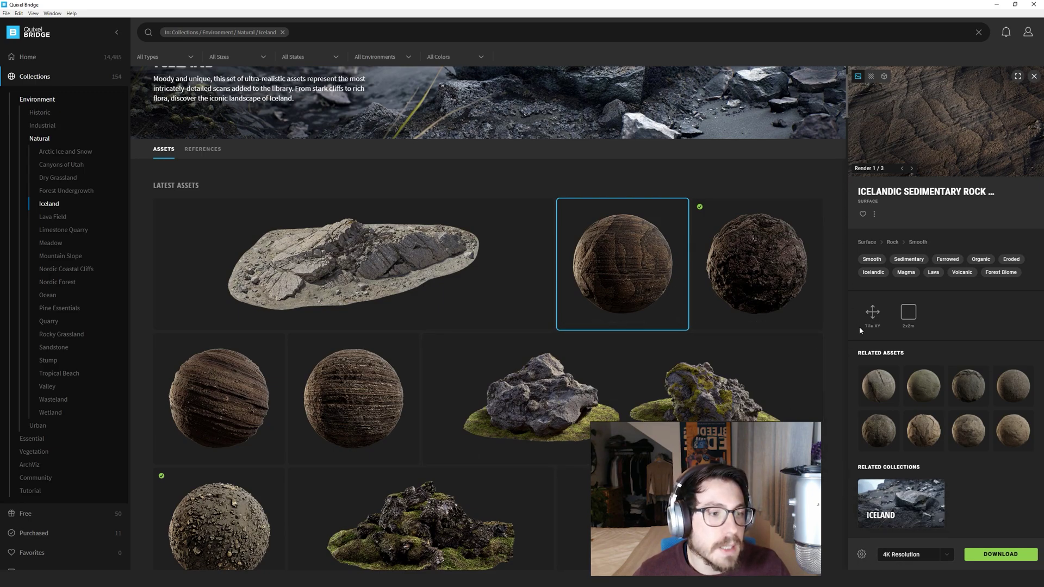
{"action": "left_click", "coordinate": [862, 555]}
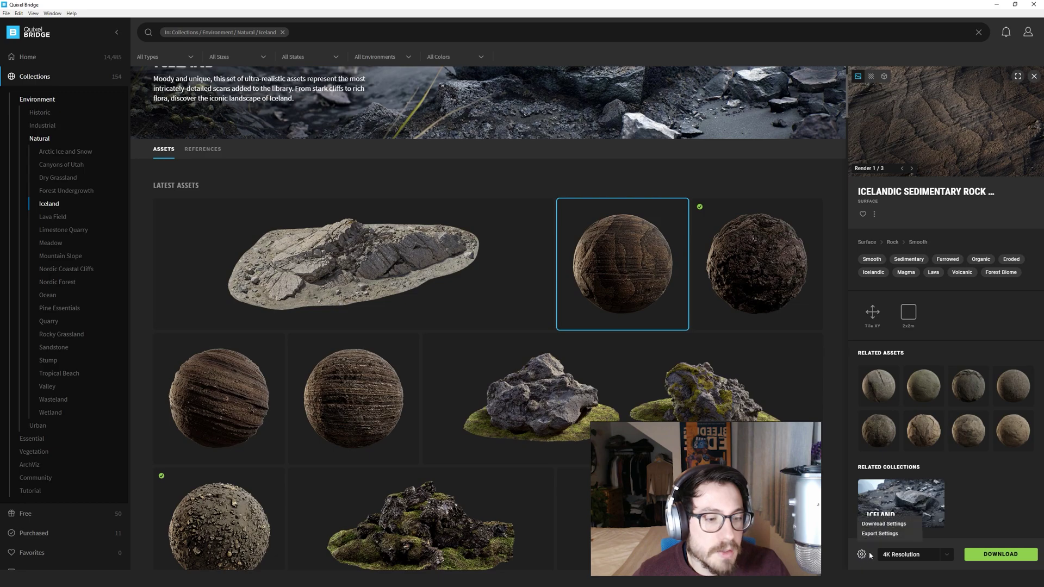
Step: Review the texture map and model/LOD download settings, then go back to the asset details
{"action": "left_click", "coordinate": [883, 523]}
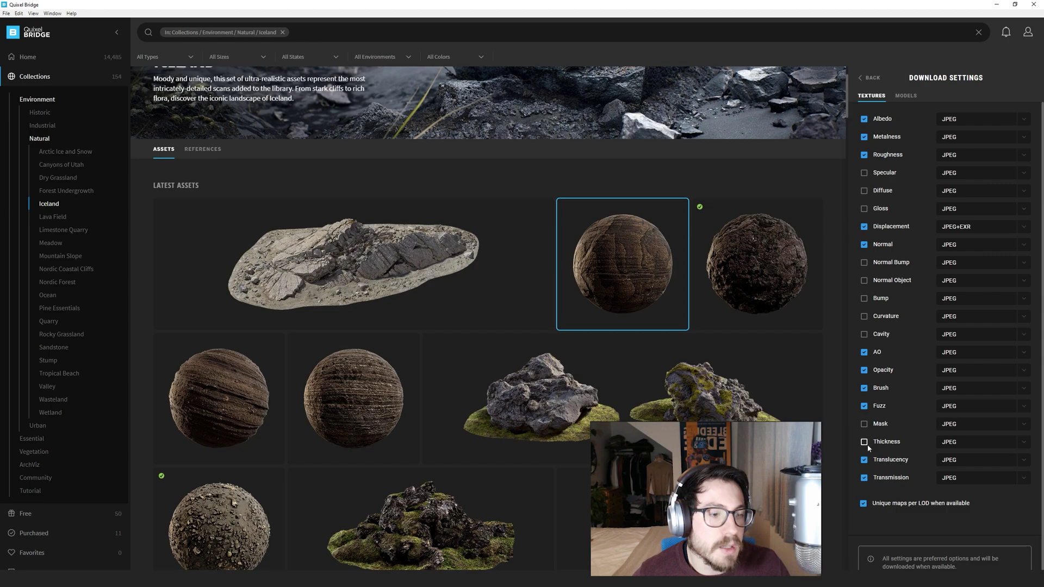
{"action": "left_click", "coordinate": [906, 96]}
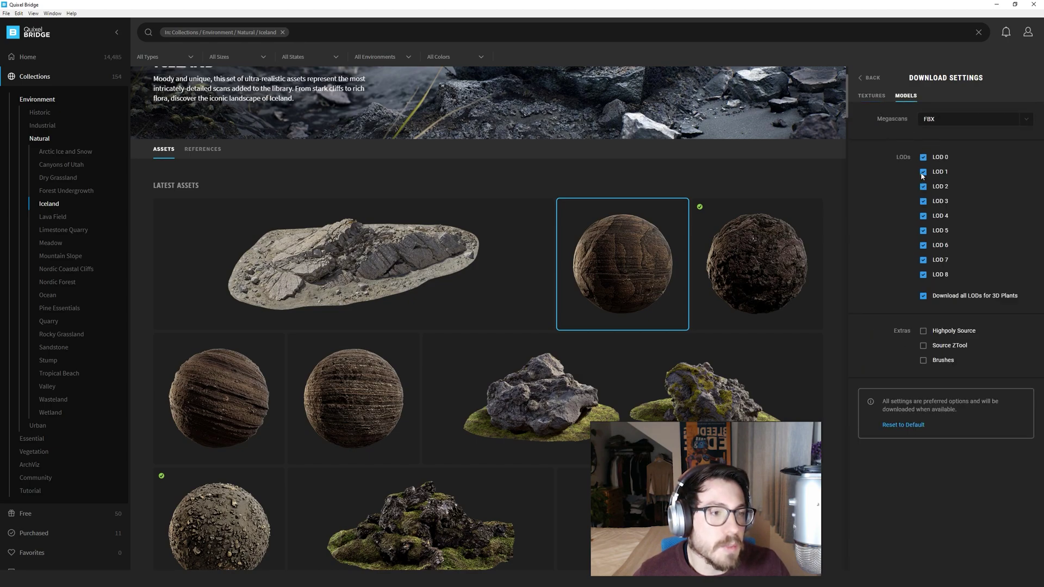
{"action": "left_click", "coordinate": [858, 79]}
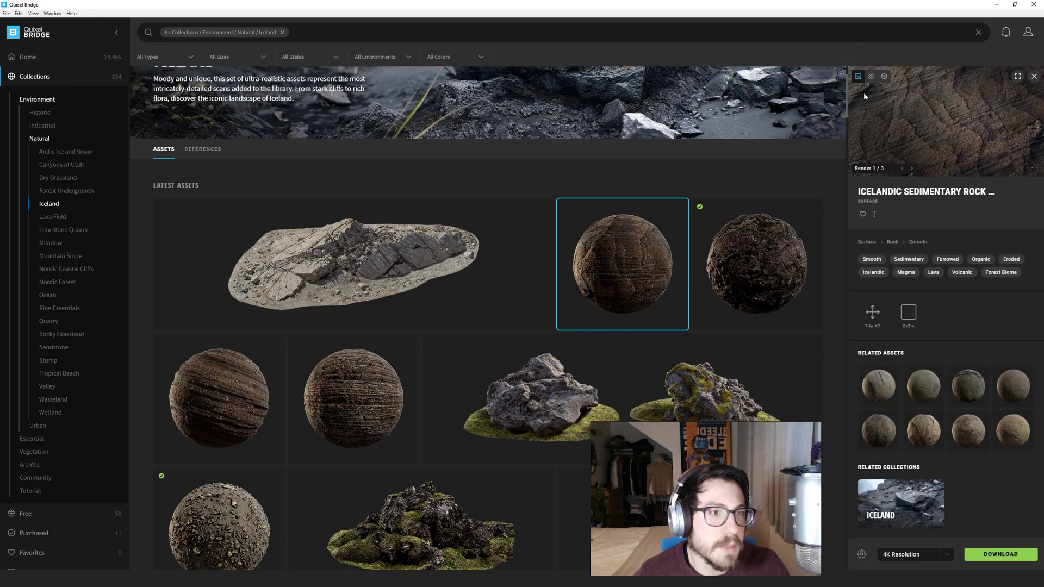
Step: Change the Unreal Engine preset's texture export format from JPG to TGA in Export Settings
{"action": "mouse_move", "coordinate": [863, 555]}
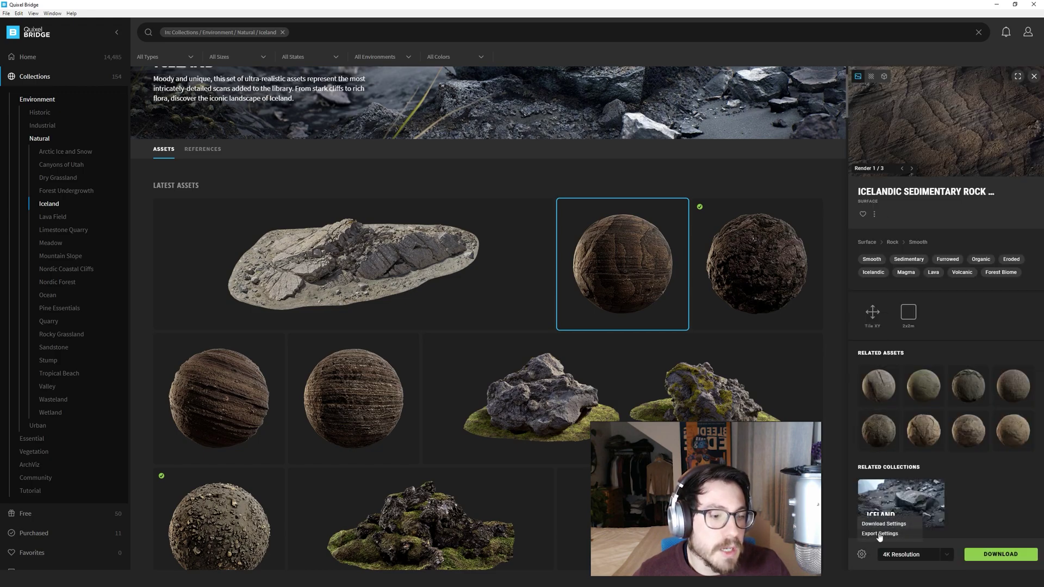
{"action": "left_click", "coordinate": [880, 534]}
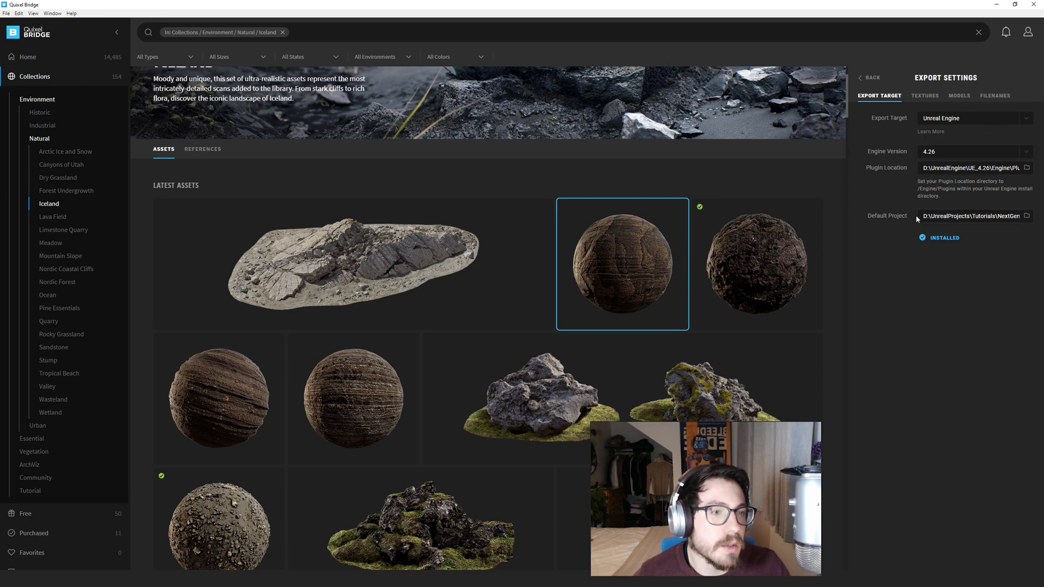
{"action": "left_click", "coordinate": [926, 95]}
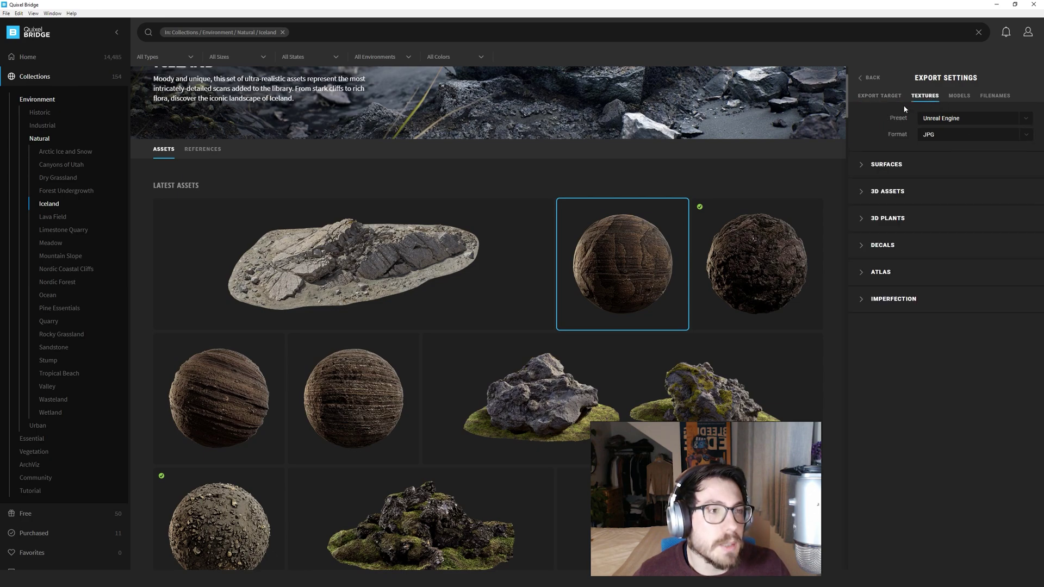
{"action": "left_click", "coordinate": [936, 136]}
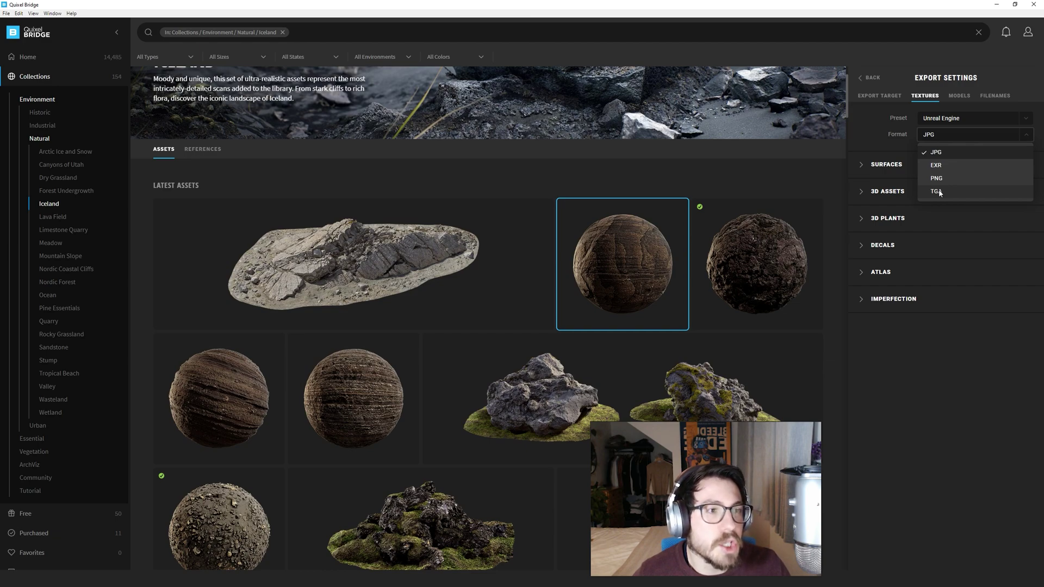
{"action": "left_click", "coordinate": [937, 191]}
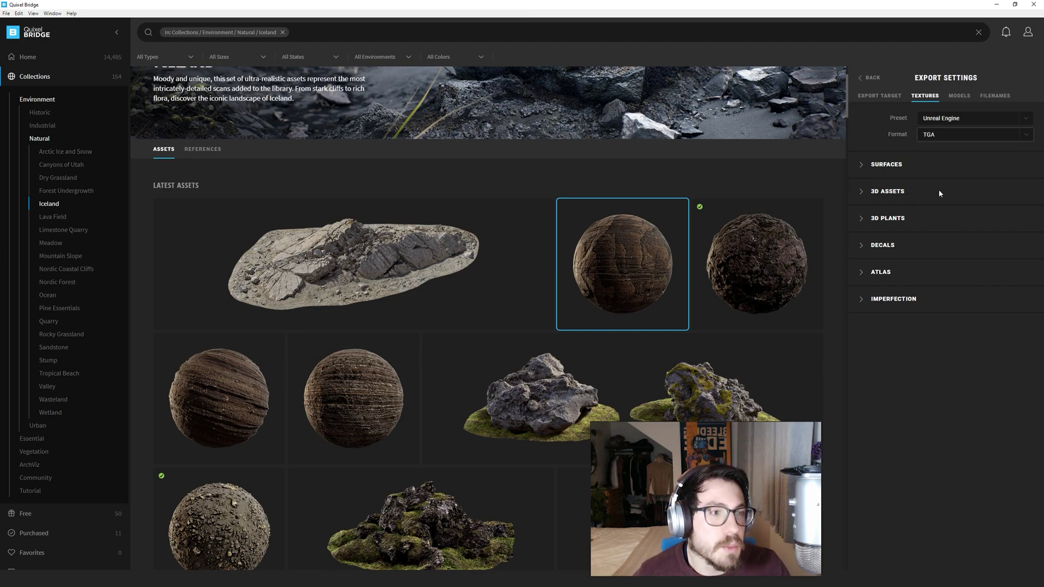
{"action": "left_click", "coordinate": [949, 137]}
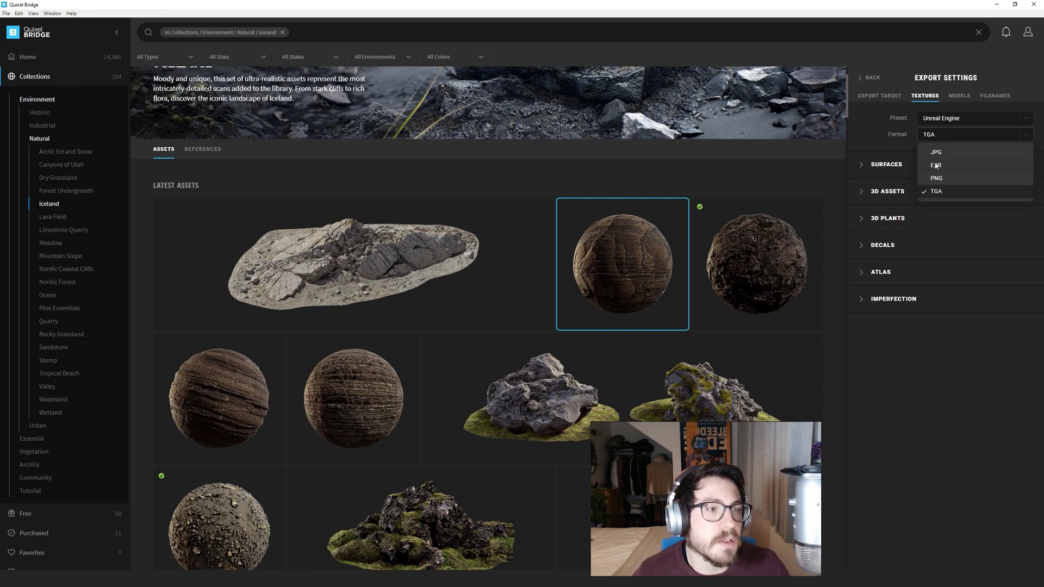
{"action": "left_click", "coordinate": [955, 392]}
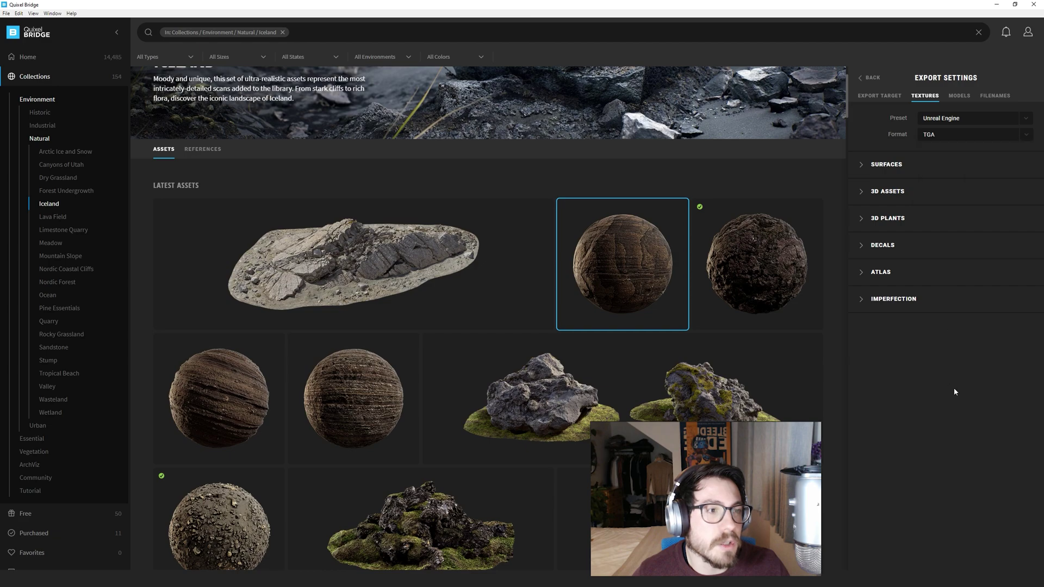
Step: Review the exported texture maps listed for SURFACES, 3D ASSETS and 3D PLANTS
{"action": "left_click", "coordinate": [867, 170]}
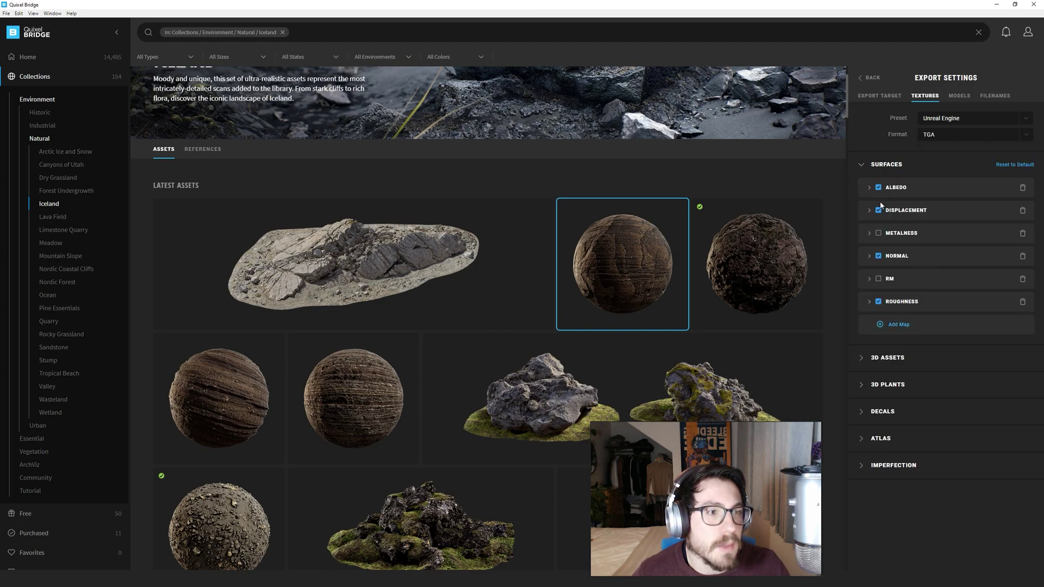
{"action": "left_click", "coordinate": [861, 364]}
{"action": "scroll", "coordinate": [898, 310], "scroll_direction": "down", "scroll_amount": 3}
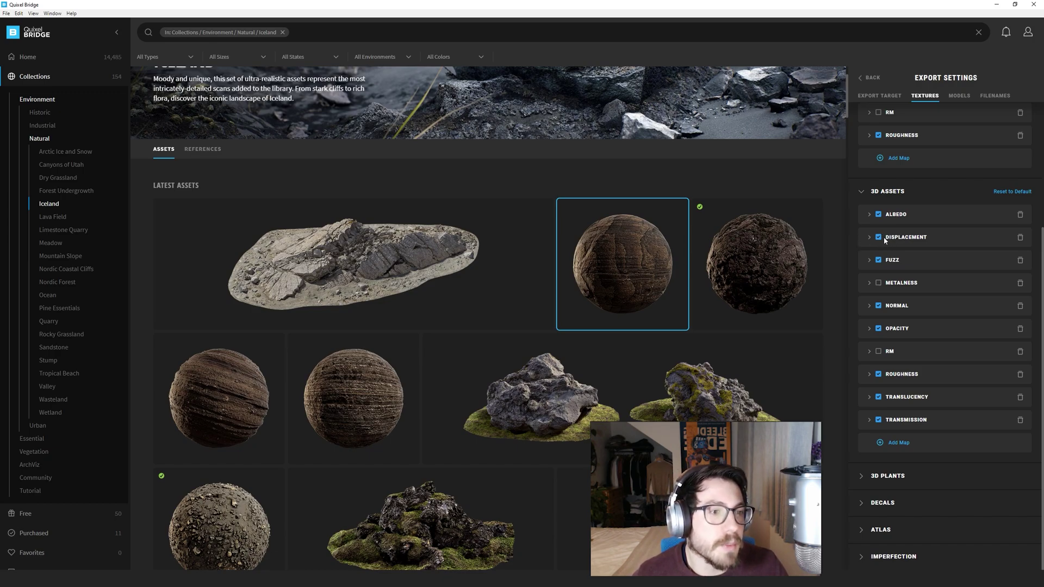
{"action": "left_click", "coordinate": [866, 196]}
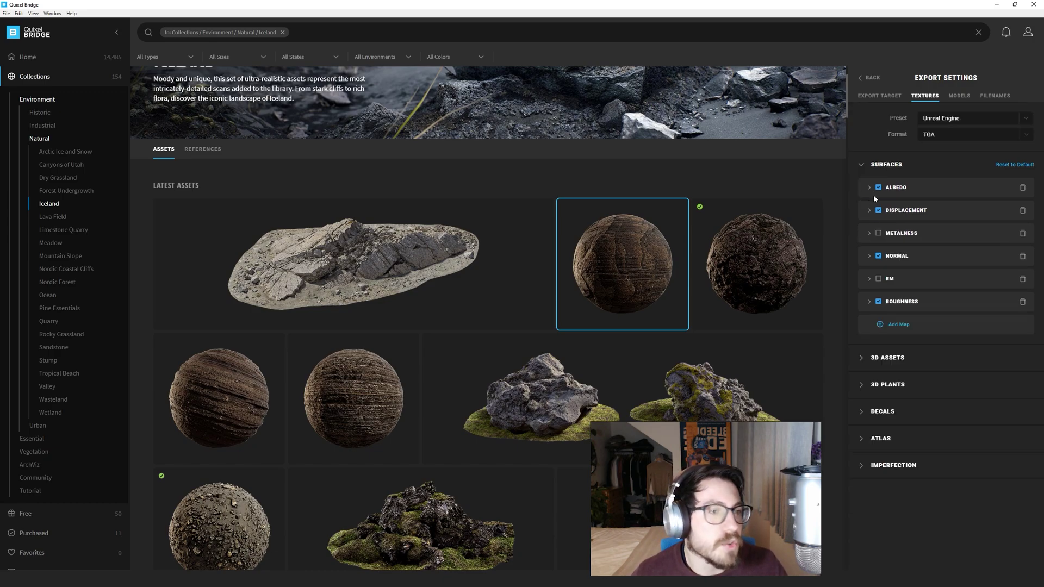
{"action": "left_click", "coordinate": [862, 386]}
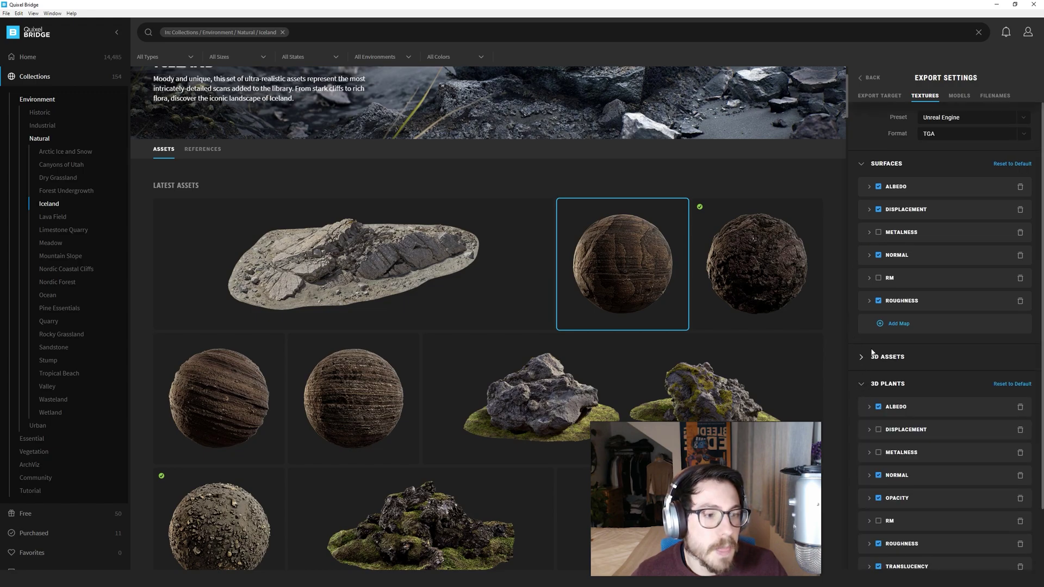
{"action": "scroll", "coordinate": [897, 294], "scroll_direction": "down", "scroll_amount": 2}
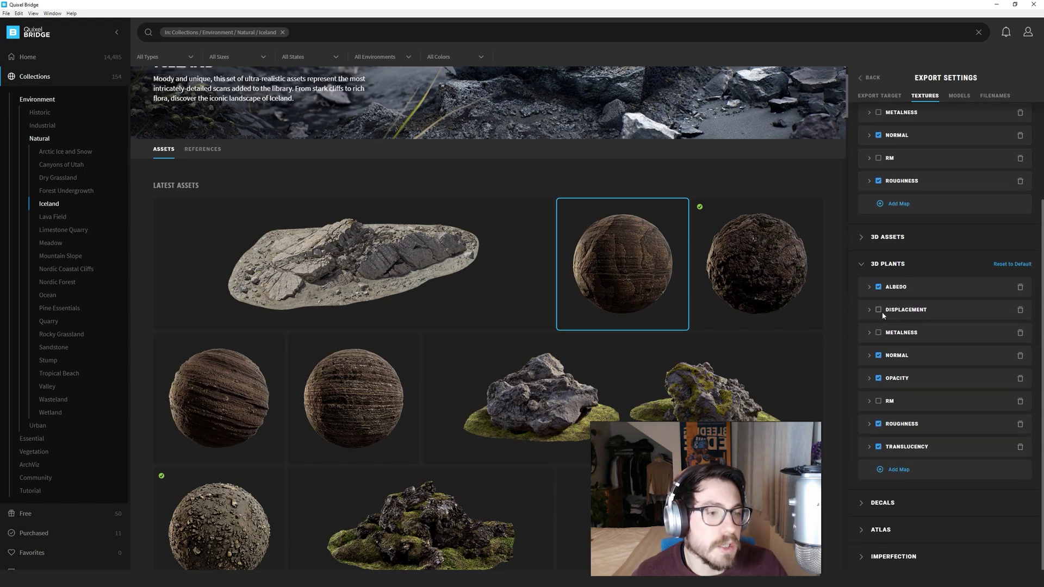
{"action": "scroll", "coordinate": [909, 381], "scroll_direction": "up", "scroll_amount": 2}
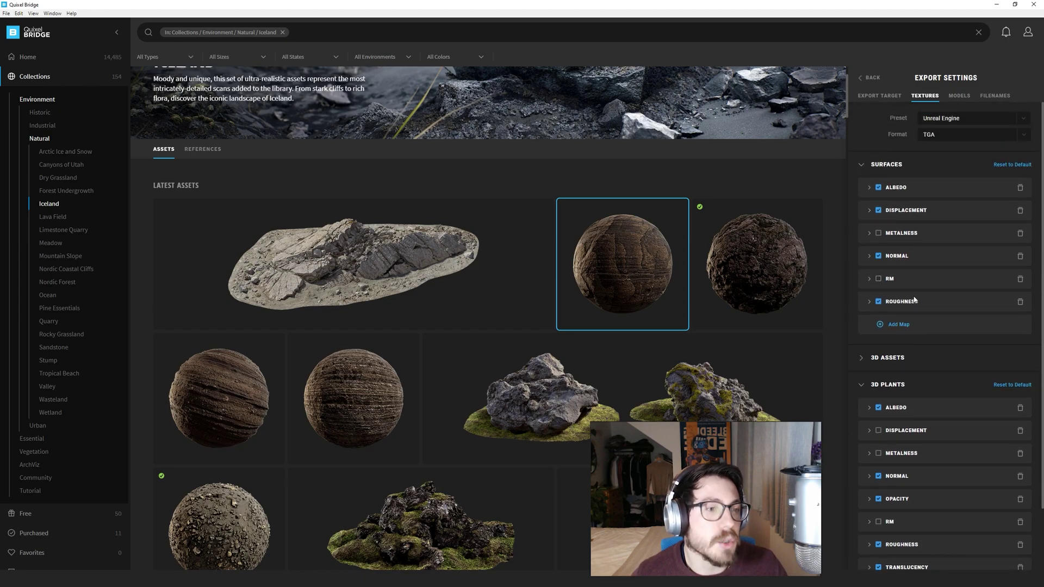
Step: Inspect the RM packed map's B-channel source options, leaving them unchanged
{"action": "left_click", "coordinate": [869, 279]}
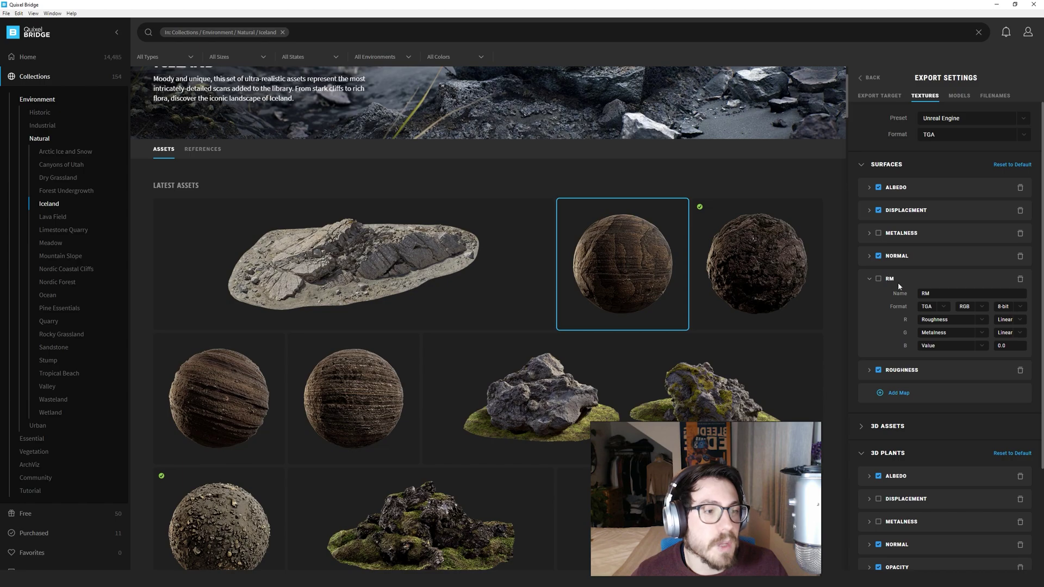
{"action": "left_click", "coordinate": [936, 346]}
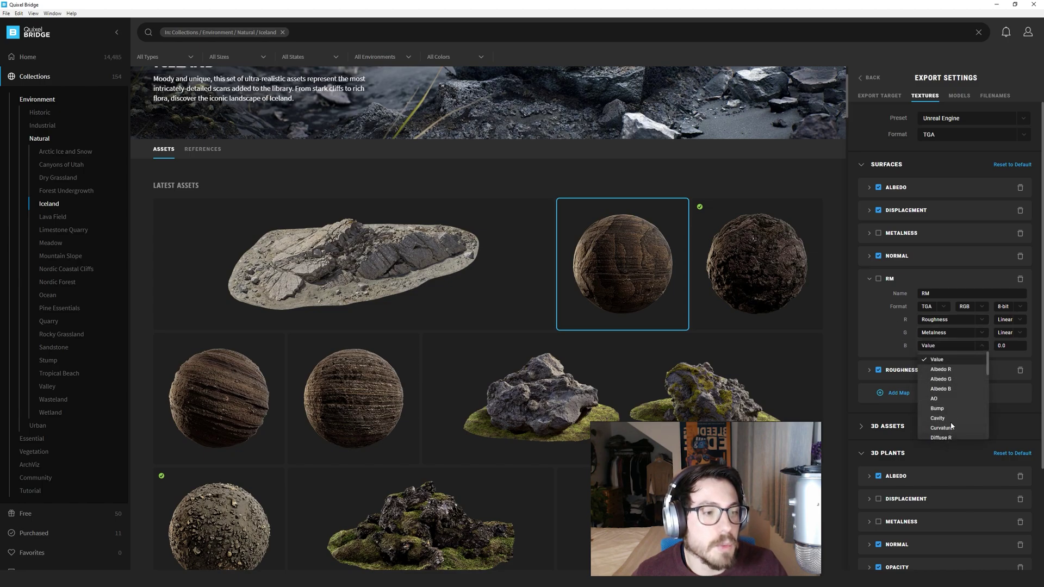
{"action": "scroll", "coordinate": [958, 393], "scroll_direction": "down", "scroll_amount": 4}
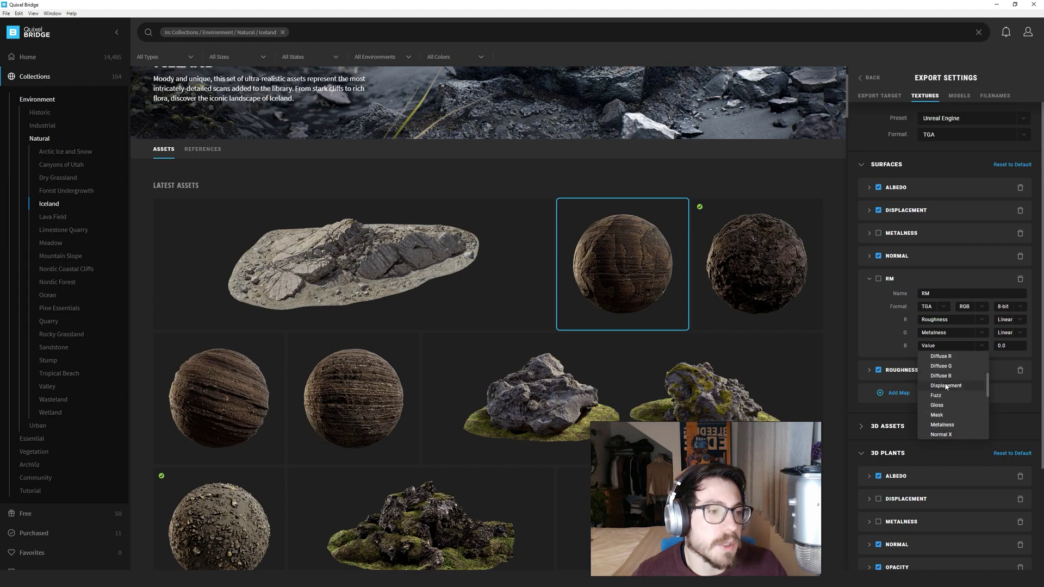
{"action": "left_click", "coordinate": [873, 336]}
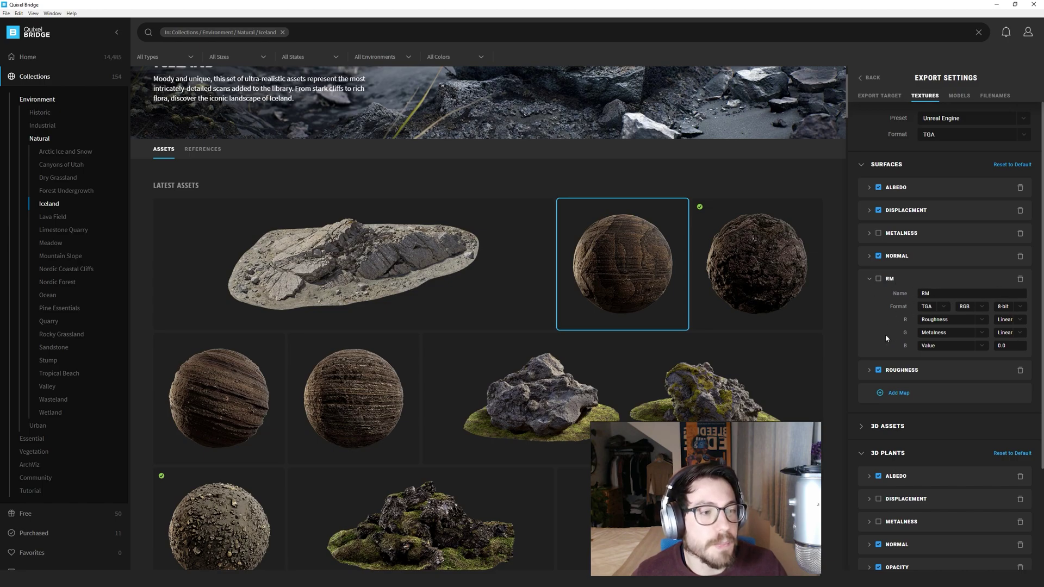
{"action": "left_click", "coordinate": [870, 279]}
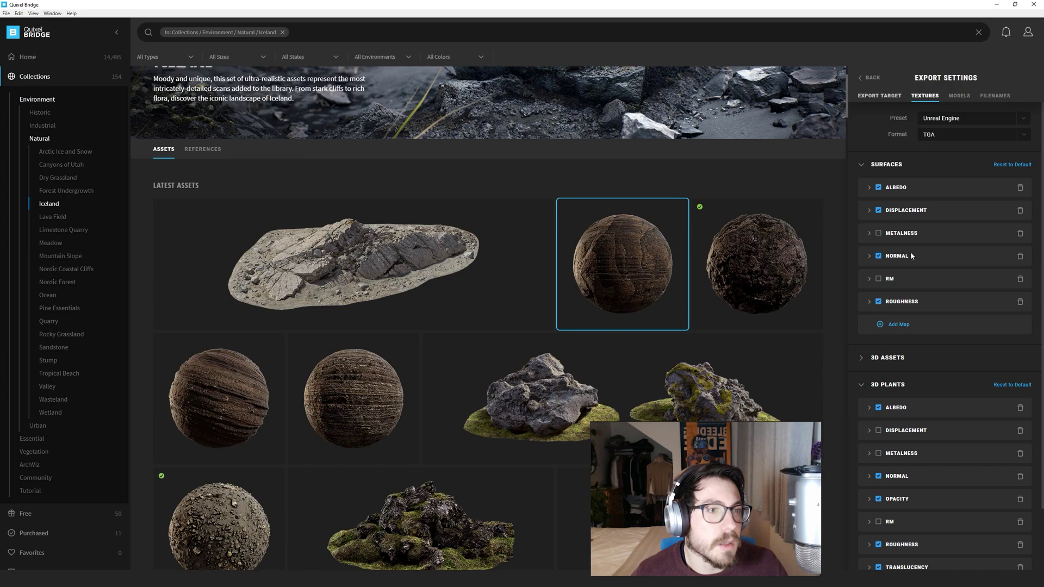
Step: Go back and view the Icelandic Mossy Rock 2x2 M asset details
{"action": "left_click", "coordinate": [870, 78]}
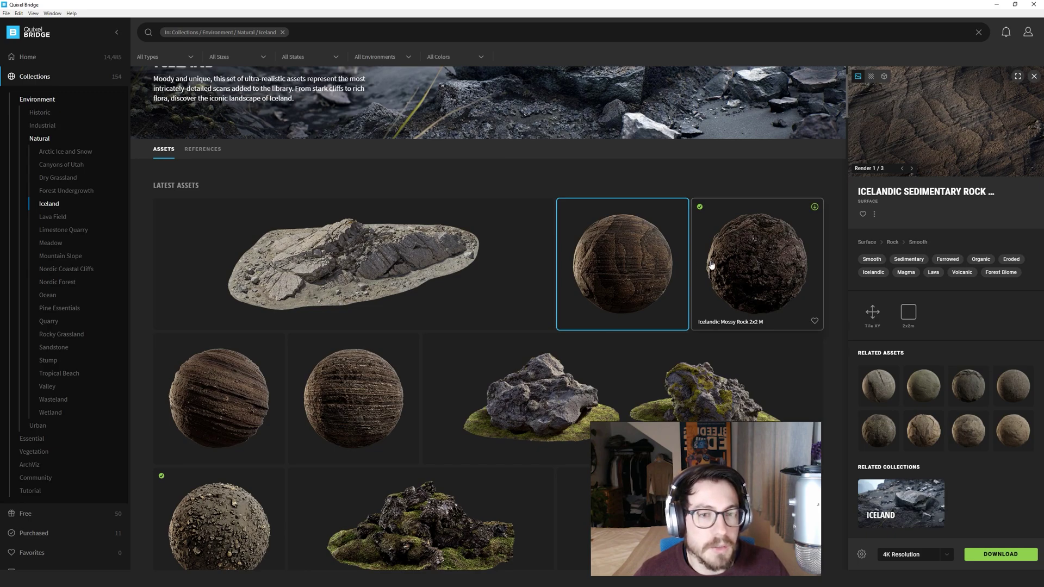
{"action": "left_click", "coordinate": [718, 323]}
{"action": "scroll", "coordinate": [761, 199], "scroll_direction": "up", "scroll_amount": 1}
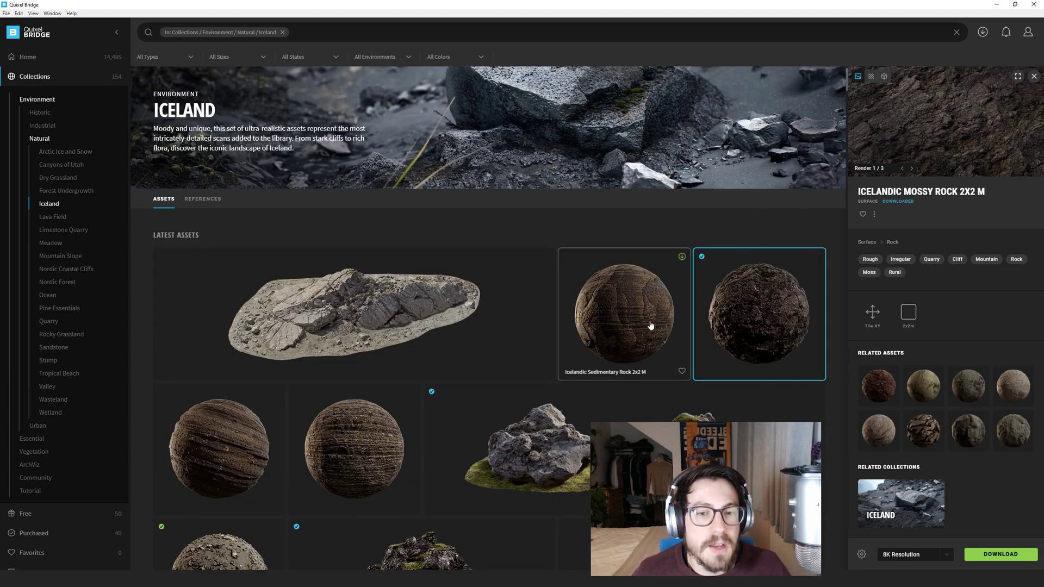
{"action": "scroll", "coordinate": [618, 298], "scroll_direction": "down", "scroll_amount": 1}
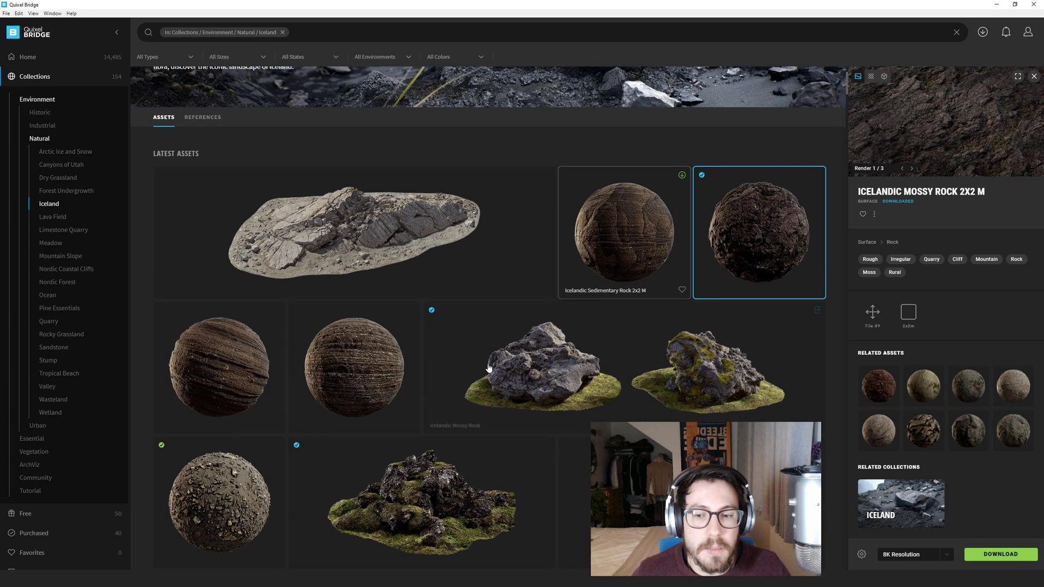
Step: Check the downloads queue for finished Mossy Rock and waiting Iceland assets
{"action": "left_click", "coordinate": [983, 31]}
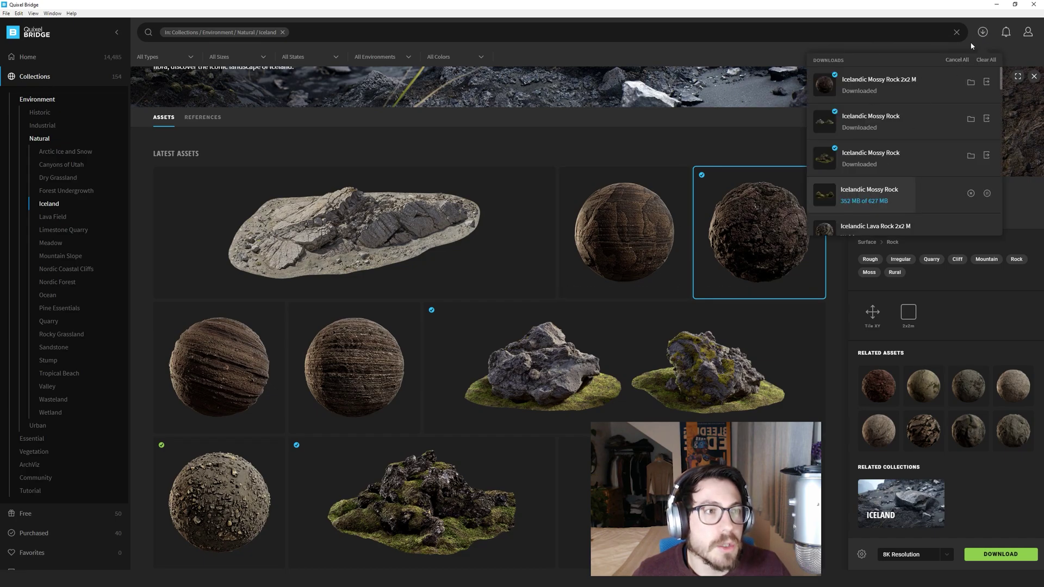
{"action": "scroll", "coordinate": [873, 113], "scroll_direction": "down", "scroll_amount": 3}
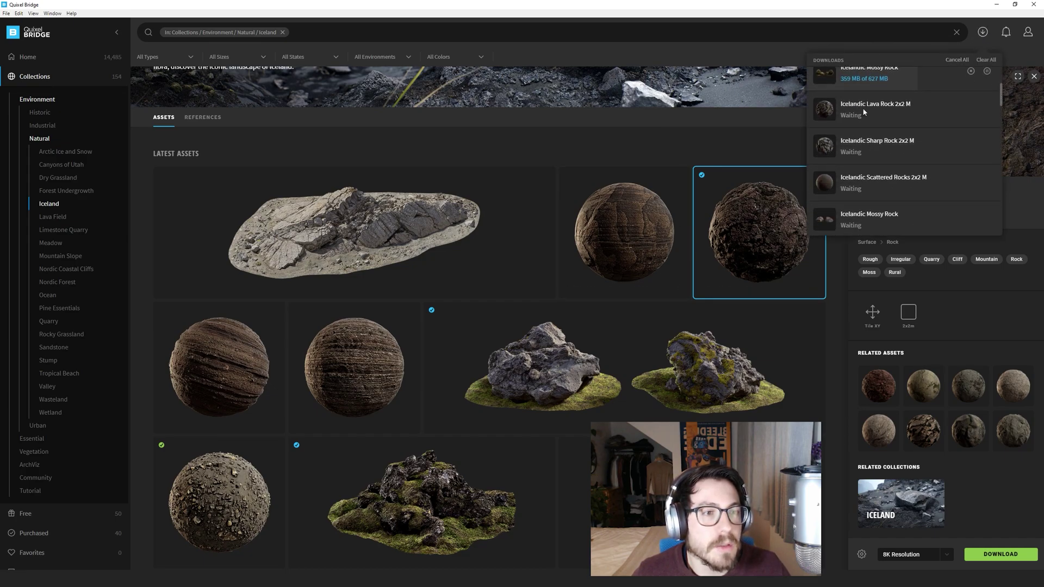
{"action": "scroll", "coordinate": [882, 181], "scroll_direction": "up", "scroll_amount": 4}
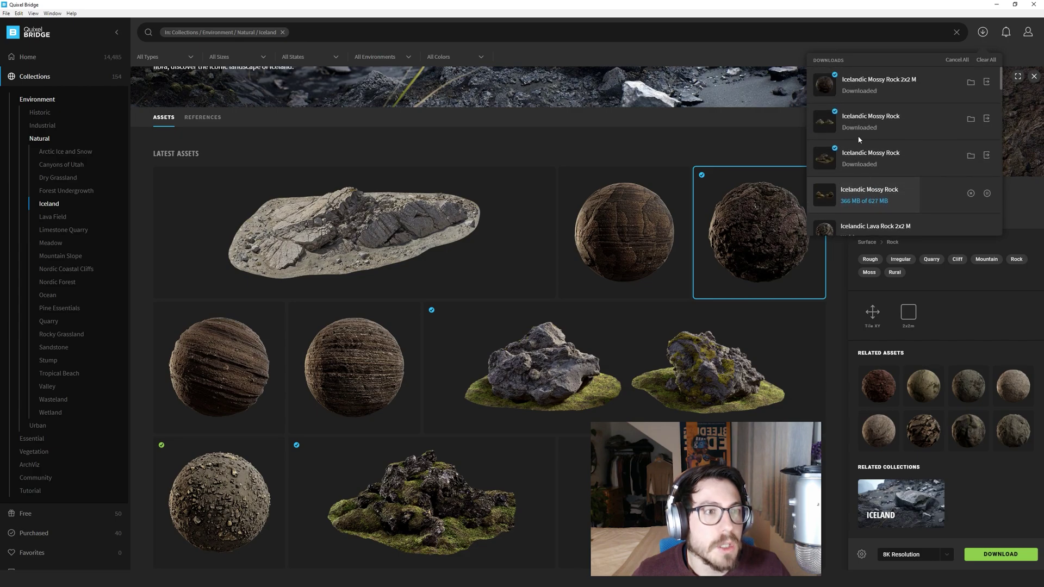
{"action": "scroll", "coordinate": [873, 145], "scroll_direction": "down", "scroll_amount": 4}
{"action": "scroll", "coordinate": [873, 179], "scroll_direction": "down", "scroll_amount": 1}
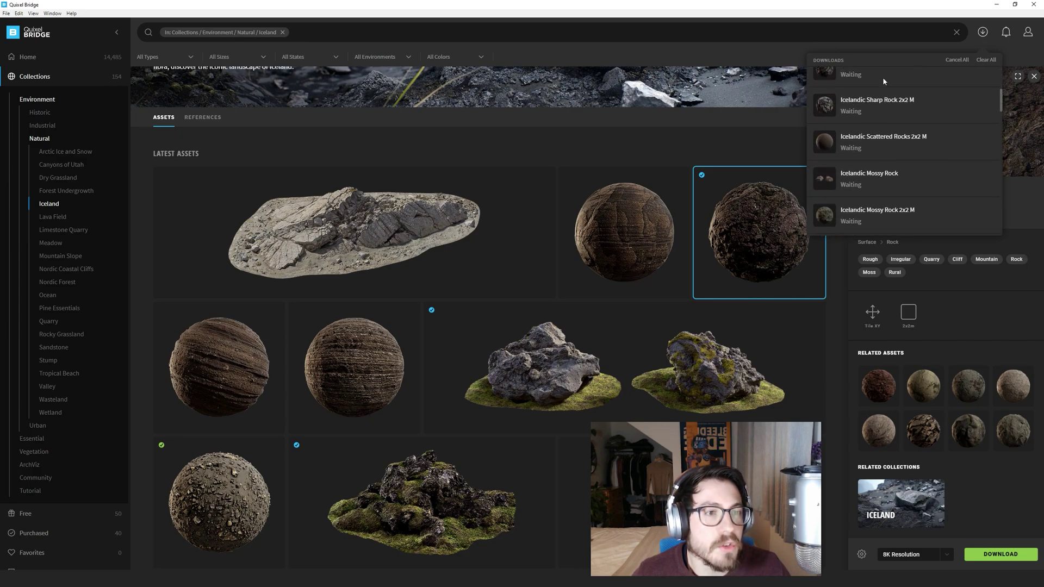
{"action": "scroll", "coordinate": [868, 175], "scroll_direction": "up", "scroll_amount": 1}
{"action": "scroll", "coordinate": [871, 119], "scroll_direction": "down", "scroll_amount": 8}
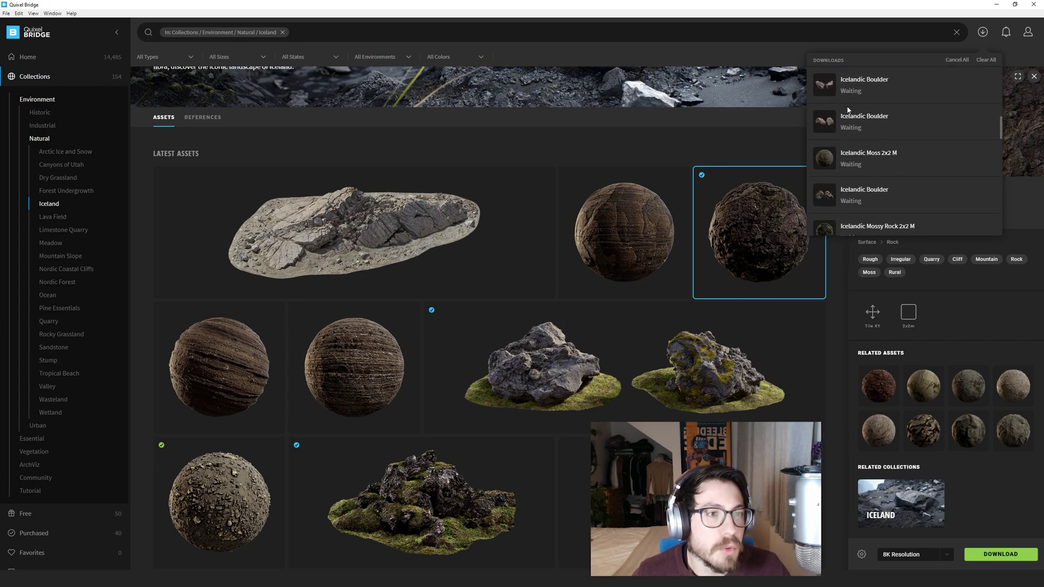
{"action": "scroll", "coordinate": [858, 116], "scroll_direction": "down", "scroll_amount": 10}
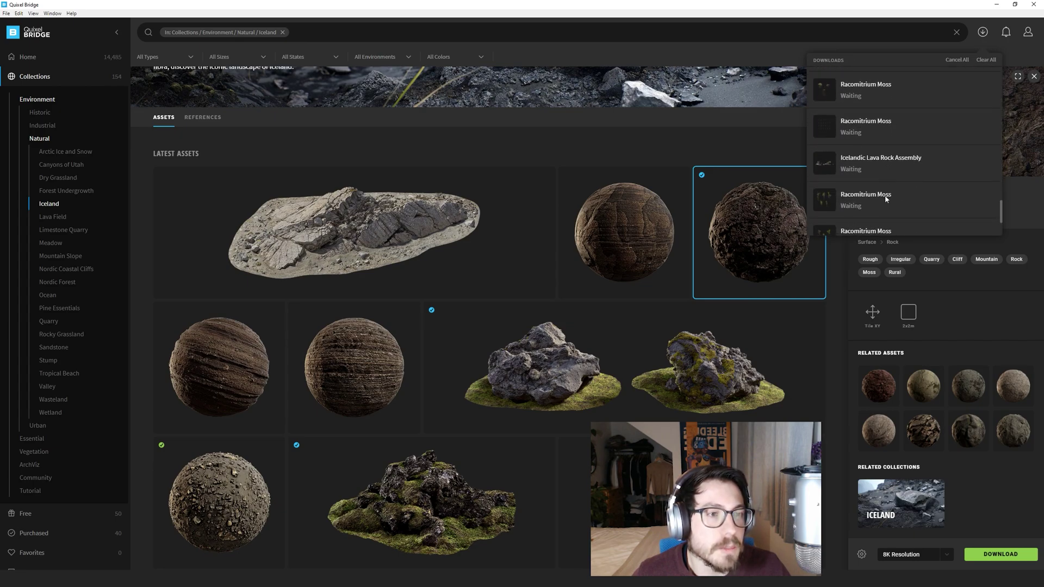
{"action": "scroll", "coordinate": [866, 176], "scroll_direction": "up", "scroll_amount": 15}
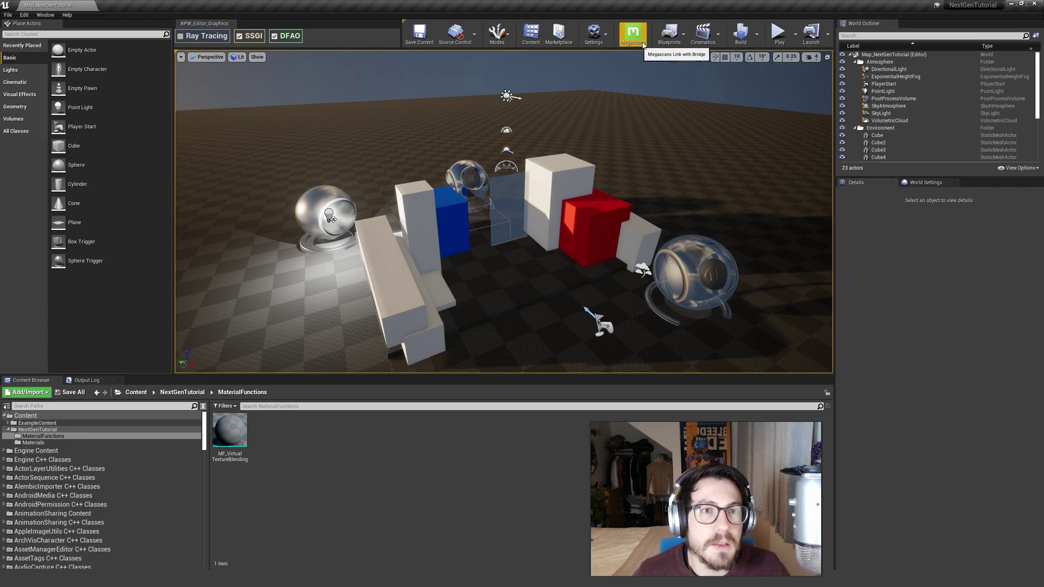
Step: Tick Enable Displacement in the Megascans settings dialog and close it
{"action": "left_click", "coordinate": [635, 32]}
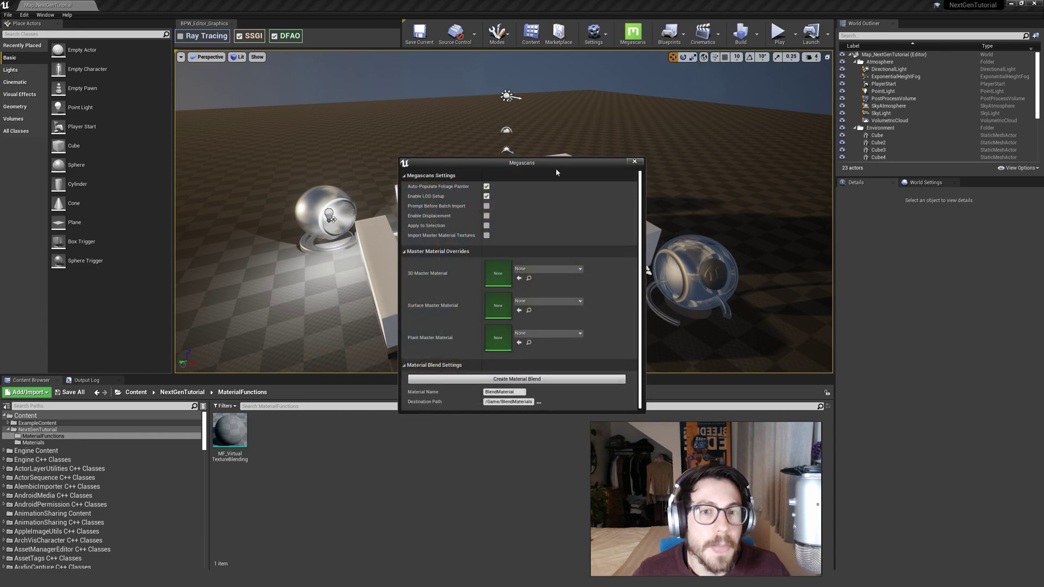
{"action": "left_click_drag", "start_coordinate": [518, 163], "coordinate": [570, 85]}
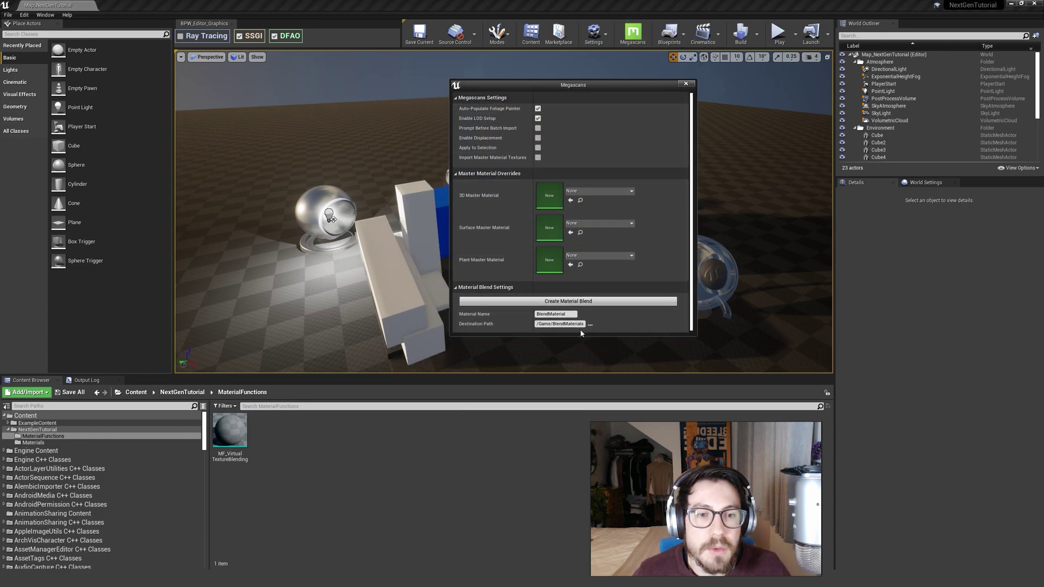
{"action": "left_click_drag", "start_coordinate": [587, 337], "coordinate": [589, 382]}
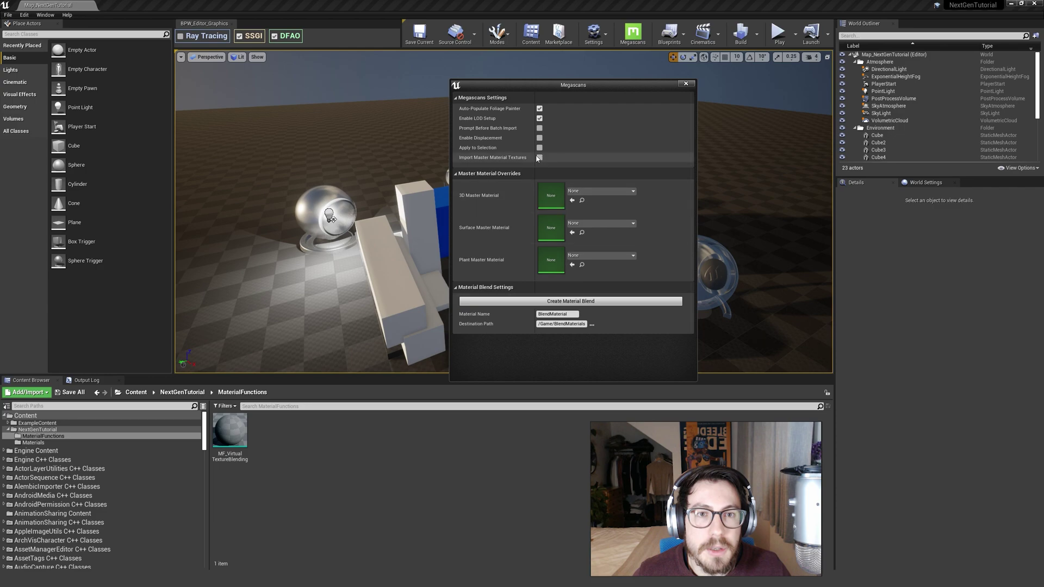
{"action": "left_click_drag", "start_coordinate": [537, 148], "coordinate": [555, 148]}
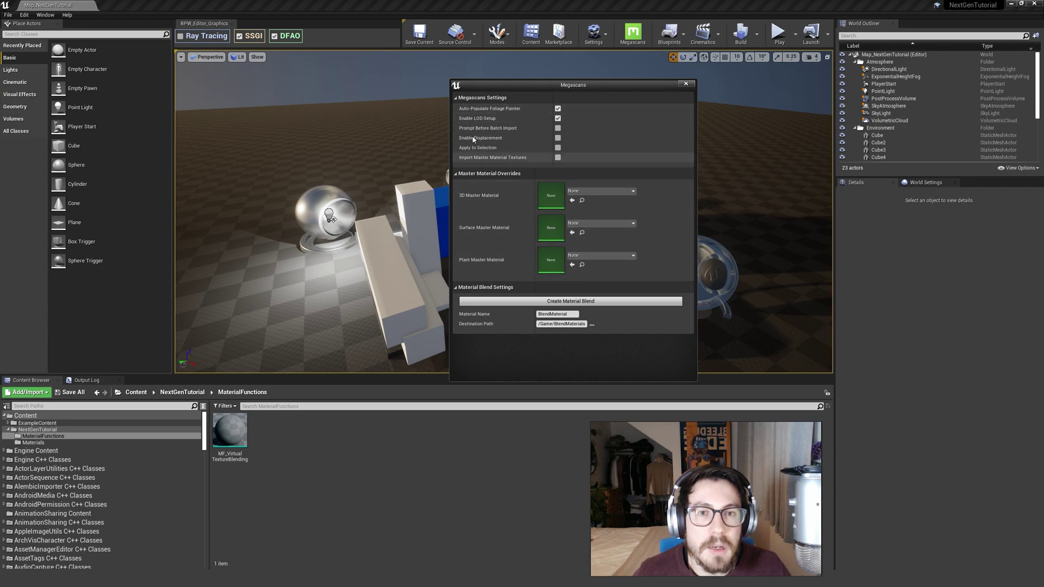
{"action": "left_click", "coordinate": [559, 139]}
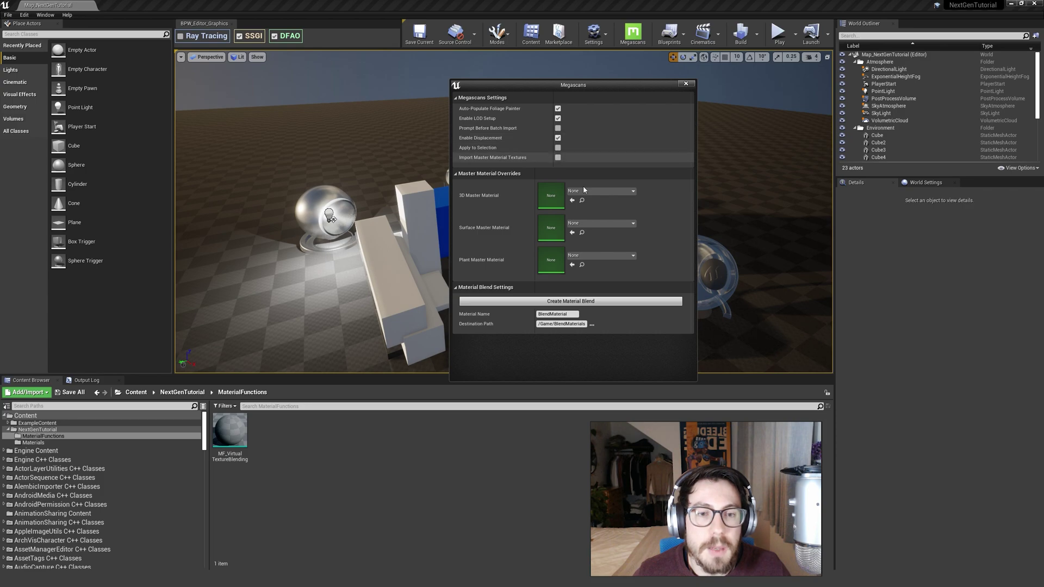
{"action": "left_click", "coordinate": [687, 85]}
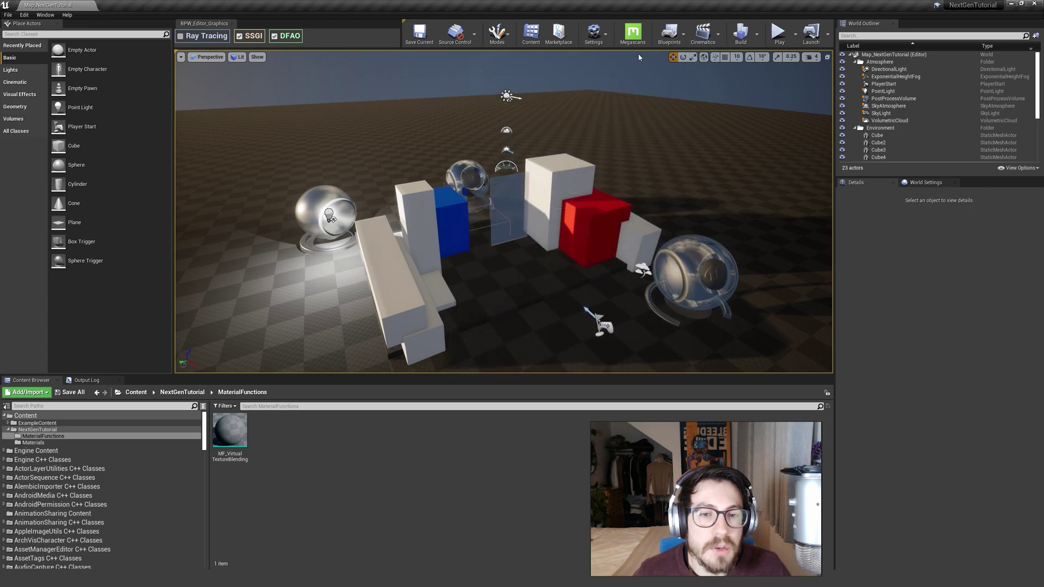
Step: Export the Icelandic Mossy Rock from Bridge's Downloads panel to Unreal Engine
{"action": "left_click", "coordinate": [1010, 5]}
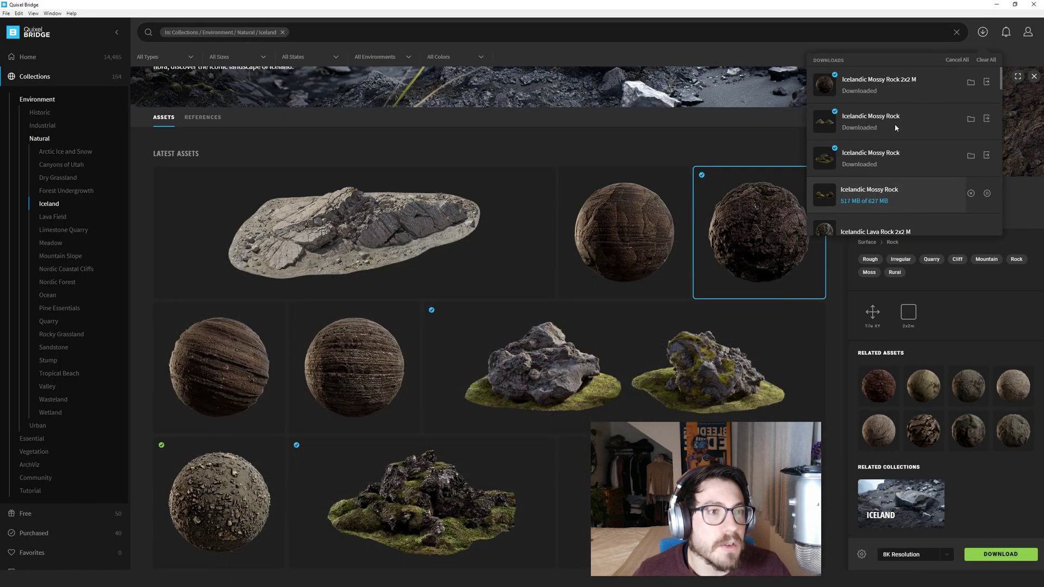
{"action": "left_click", "coordinate": [988, 121]}
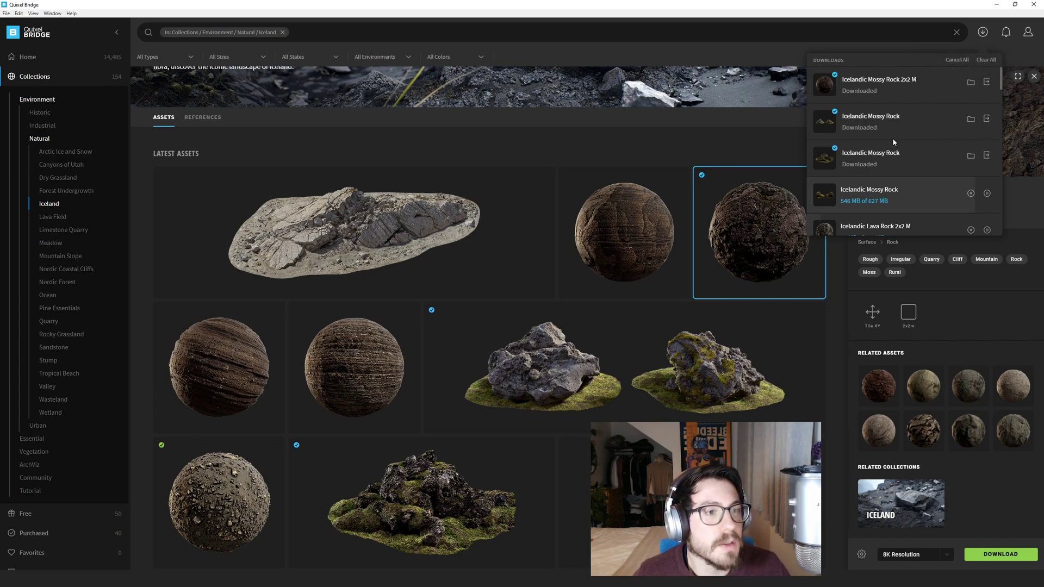
{"action": "left_click", "coordinate": [997, 7]}
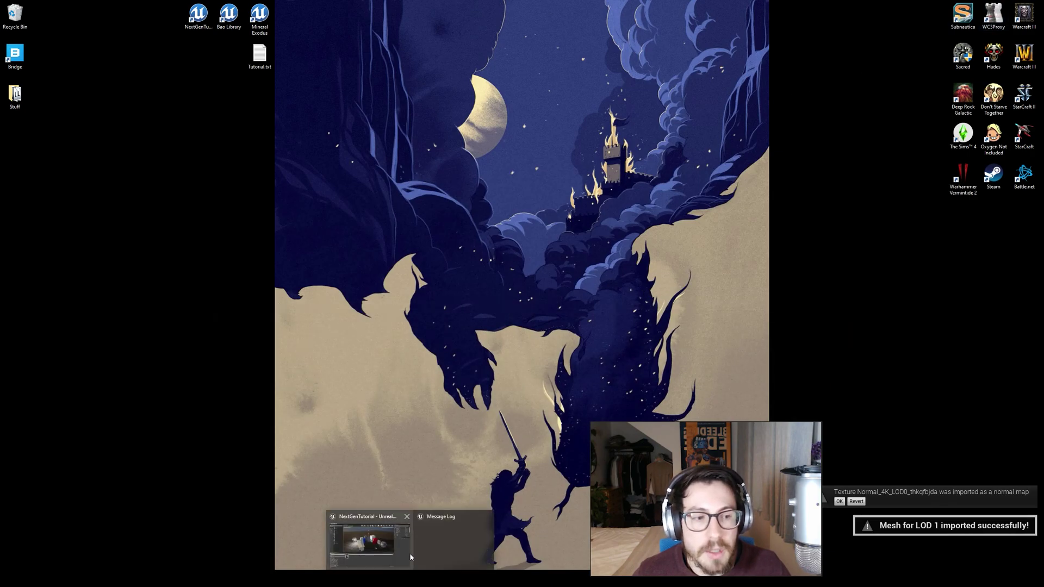
Step: Browse Megascans > 3D_Assets > Icelandic_Mossy_Rock_thkqfbjda_3d to view its imported textures and meshes
{"action": "left_click", "coordinate": [410, 553]}
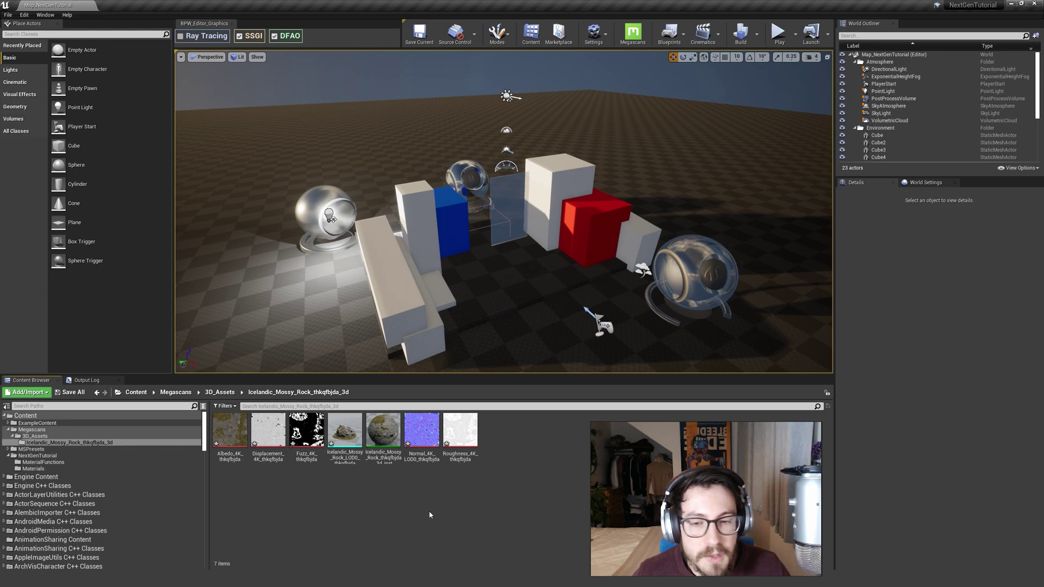
{"action": "left_click", "coordinate": [26, 436]}
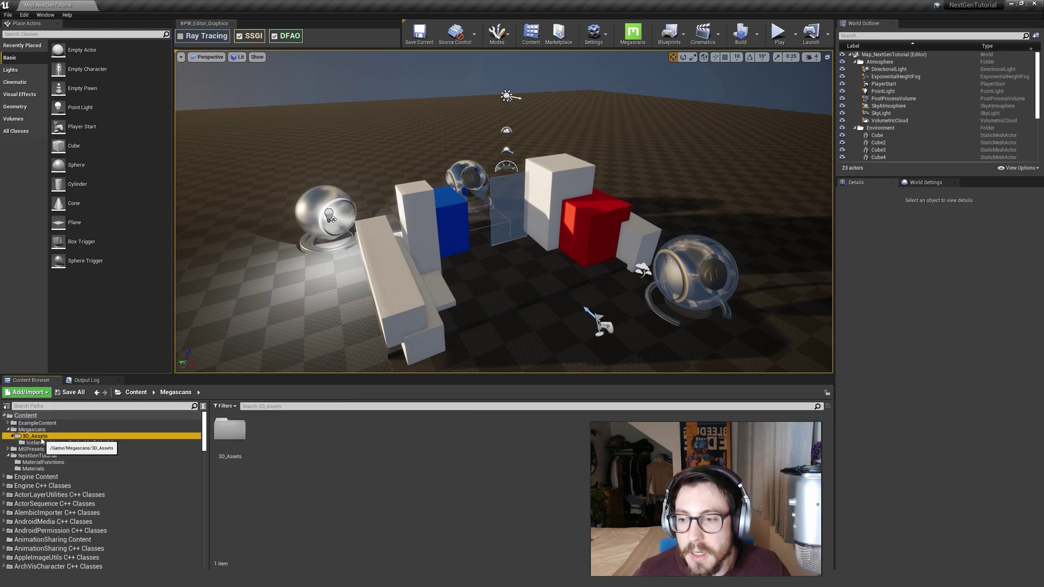
{"action": "left_click", "coordinate": [41, 443]}
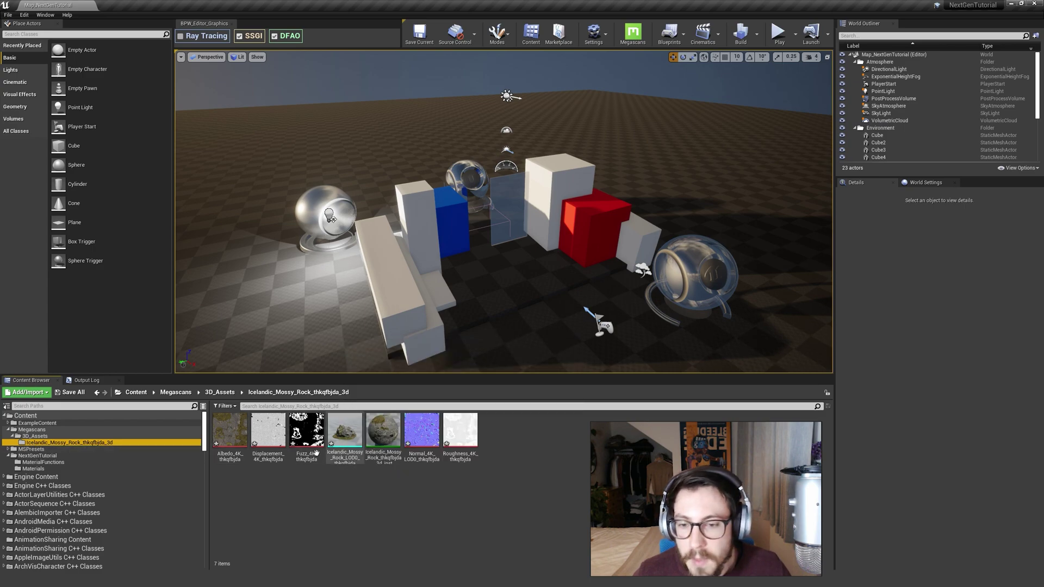
{"action": "left_click", "coordinate": [448, 445]}
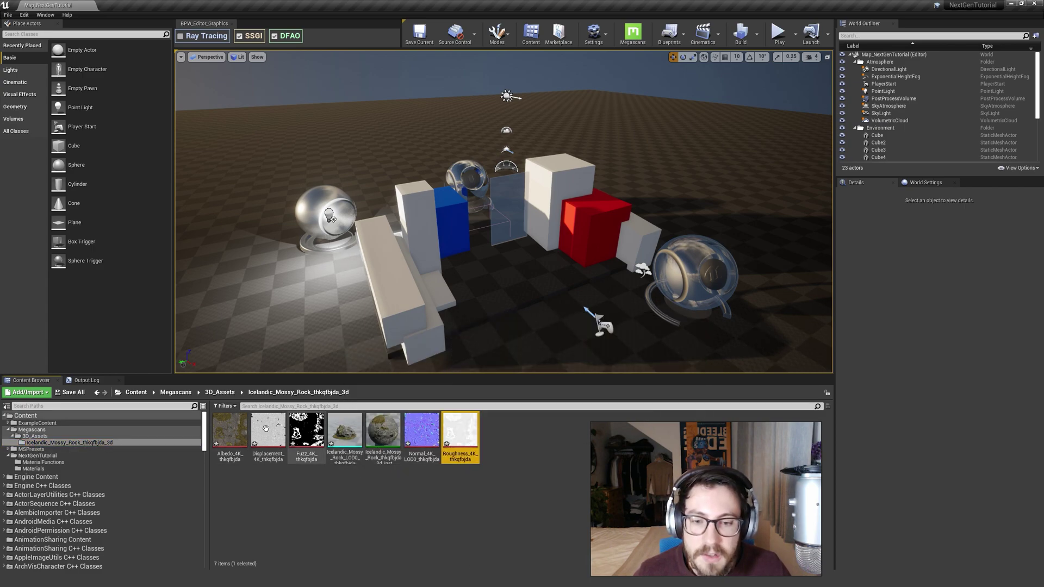
{"action": "left_click", "coordinate": [418, 497]}
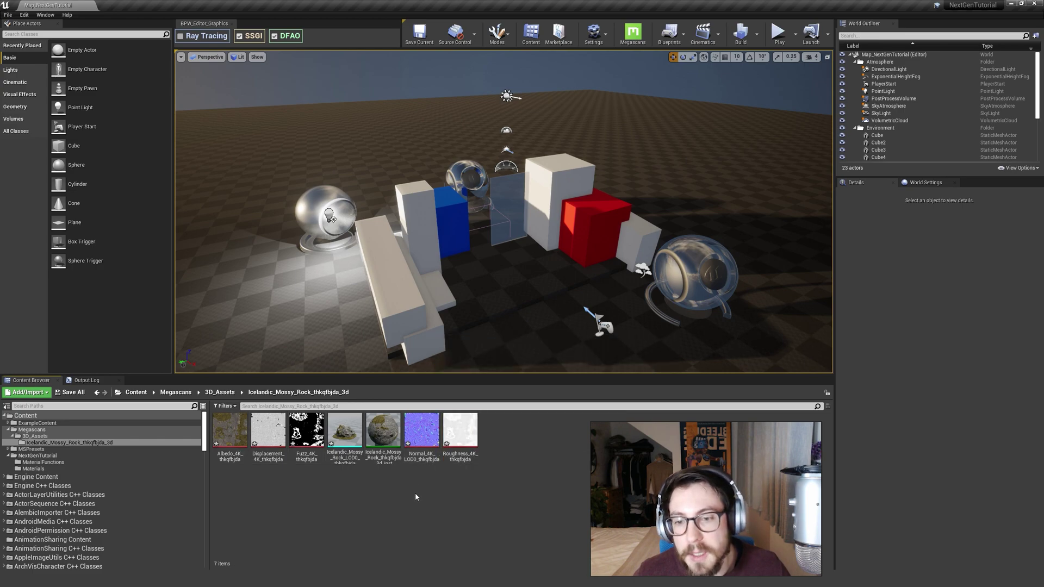
{"action": "left_click", "coordinate": [68, 443]}
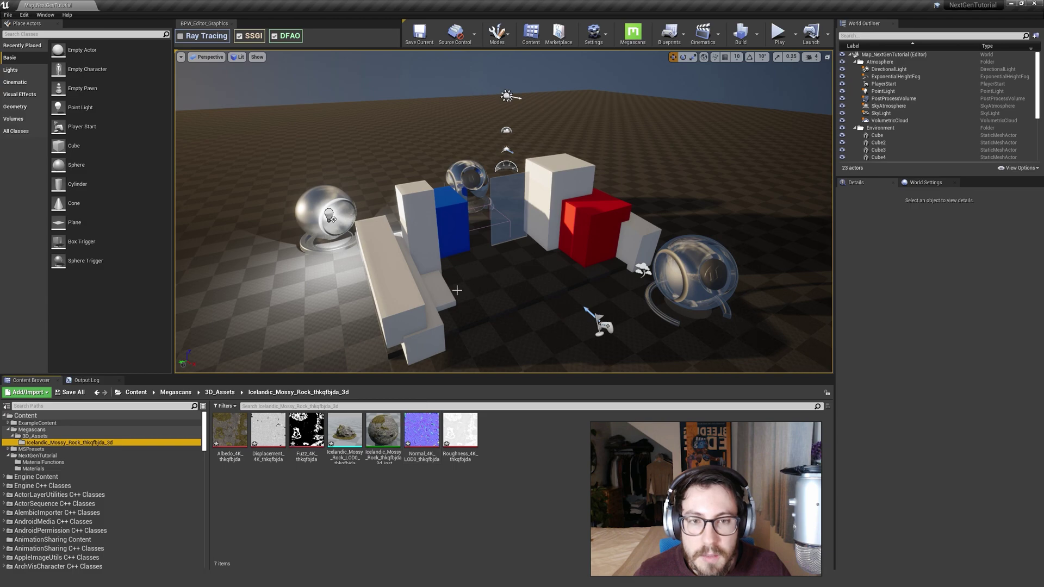
{"action": "right_click_drag", "start_coordinate": [457, 291], "coordinate": [443, 308]}
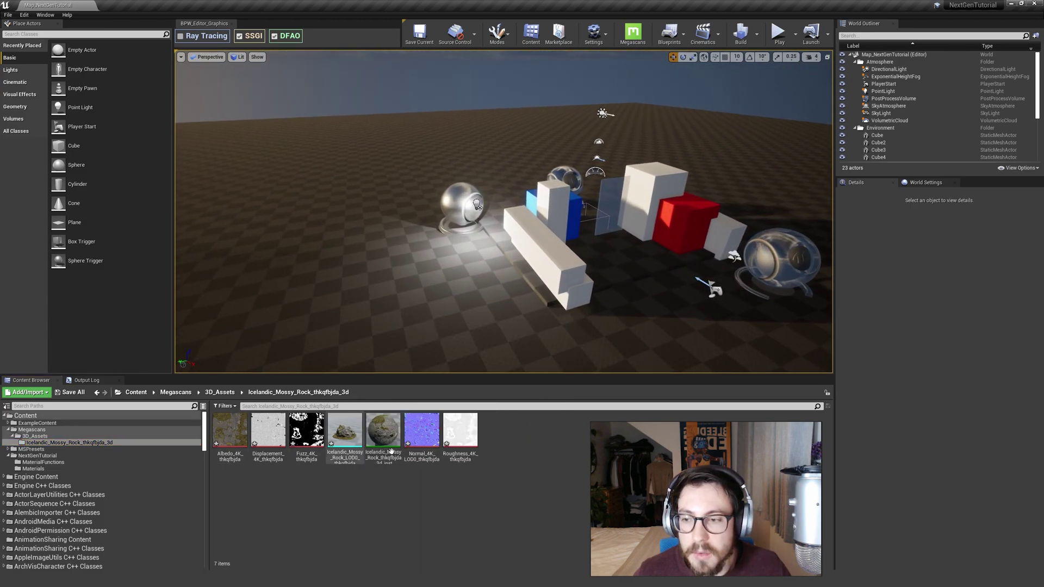
Step: Place the LOD0 mossy rock mesh in the level and frame it
{"action": "left_click_drag", "start_coordinate": [345, 430], "coordinate": [419, 275]}
{"action": "right_click_drag", "start_coordinate": [420, 275], "coordinate": [392, 302]}
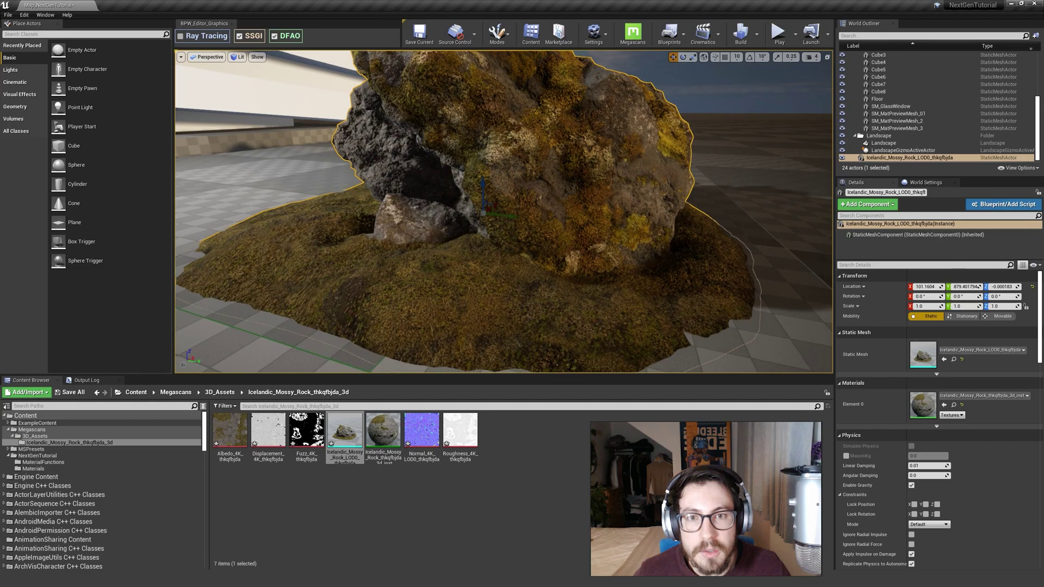
{"action": "key", "text": "f"}
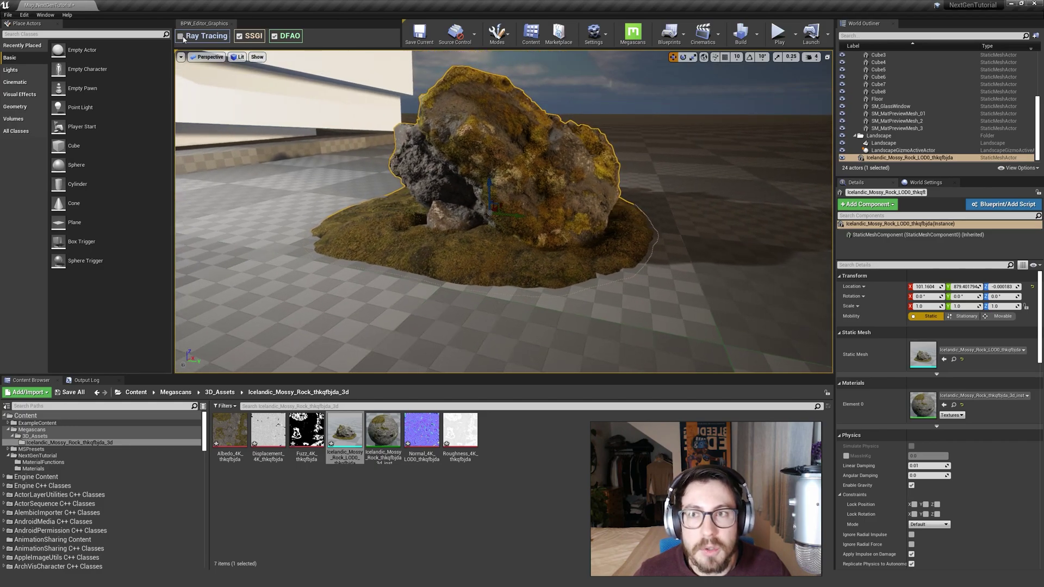
Step: Enable Ray Tracing, inspect the rock from several angles, then delete it
{"action": "left_click", "coordinate": [180, 37]}
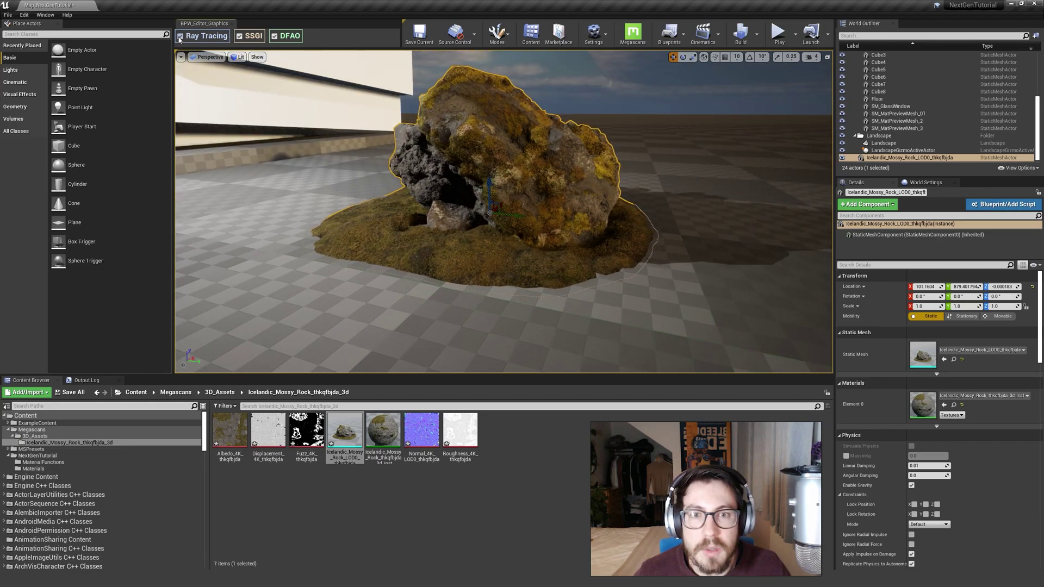
{"action": "left_click_drag", "start_coordinate": [381, 245], "coordinate": [348, 163]}
{"action": "key", "text": "f"}
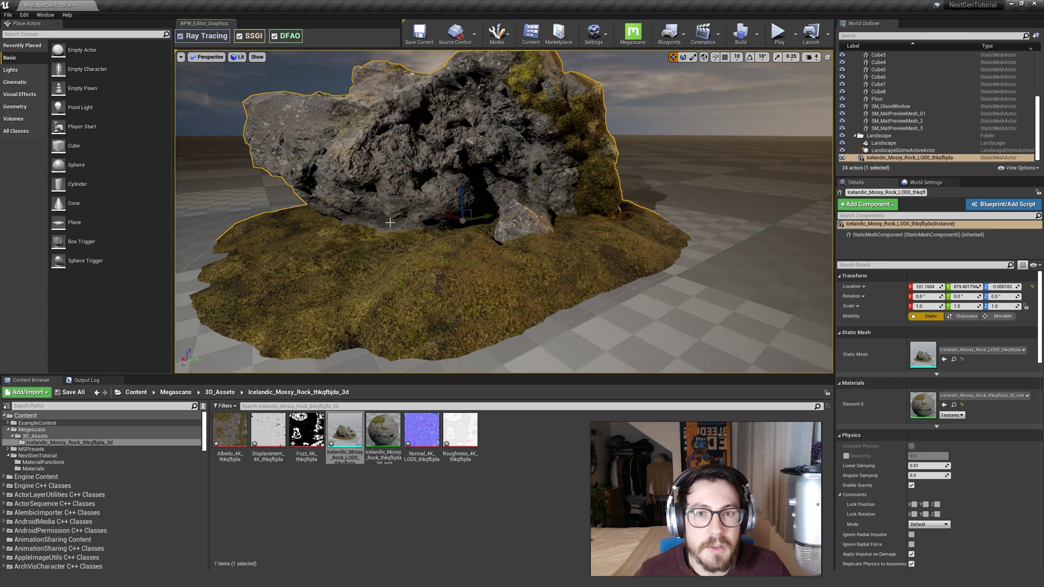
{"action": "right_click_drag", "start_coordinate": [390, 223], "coordinate": [540, 95]}
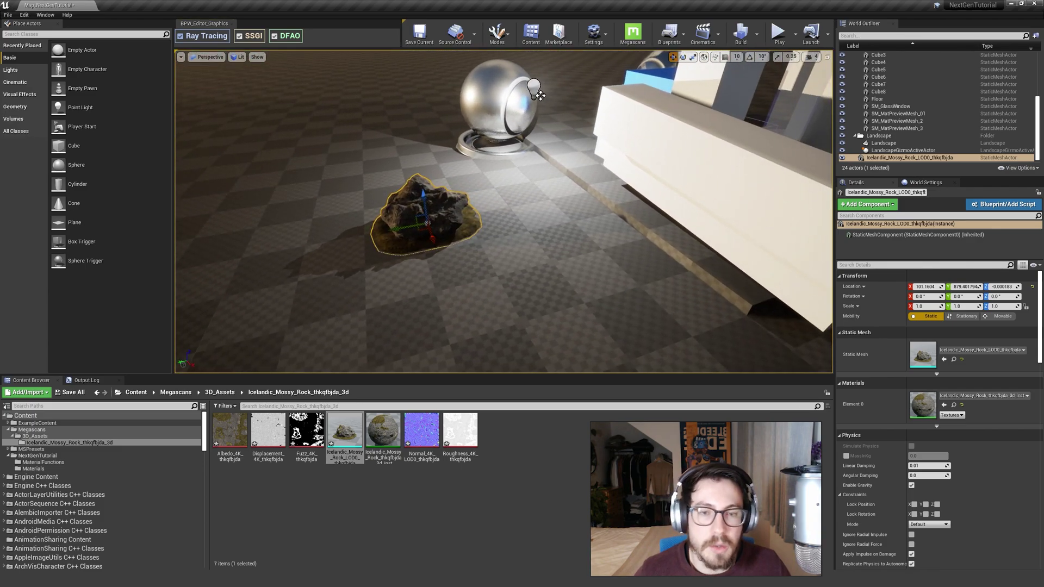
{"action": "right_click_drag", "start_coordinate": [539, 217], "coordinate": [511, 217]}
{"action": "key", "text": "Delete"}
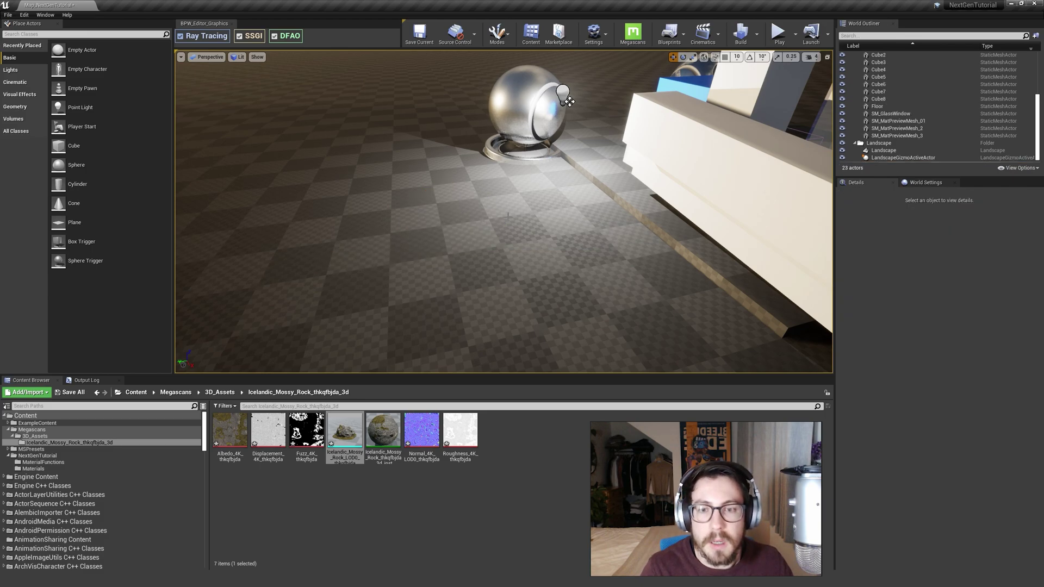
Step: Save all unsaved rock textures, meshes and the Map_NextGenTutorial level
{"action": "left_click", "coordinate": [85, 393]}
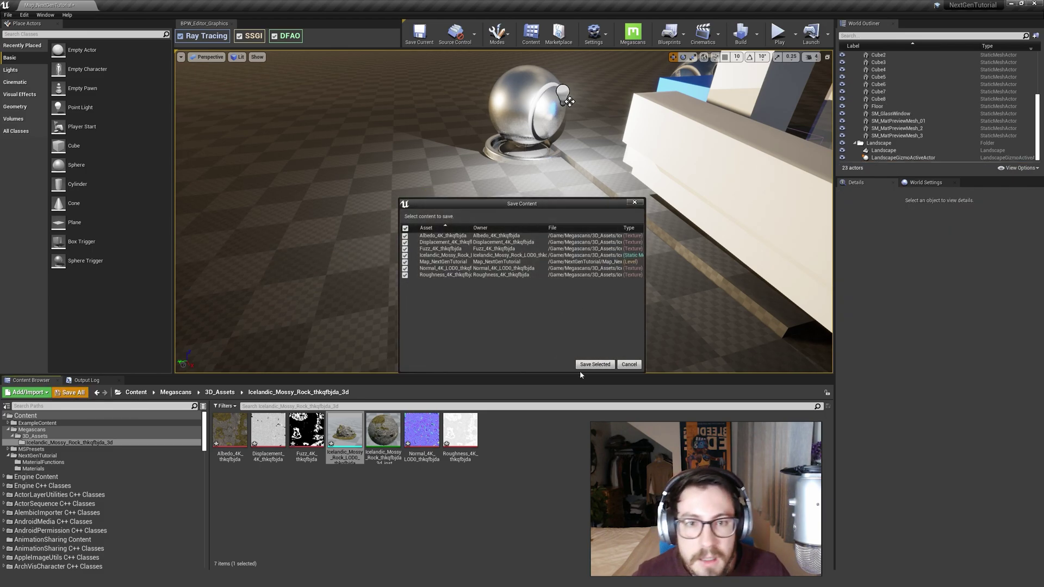
{"action": "left_click", "coordinate": [595, 365]}
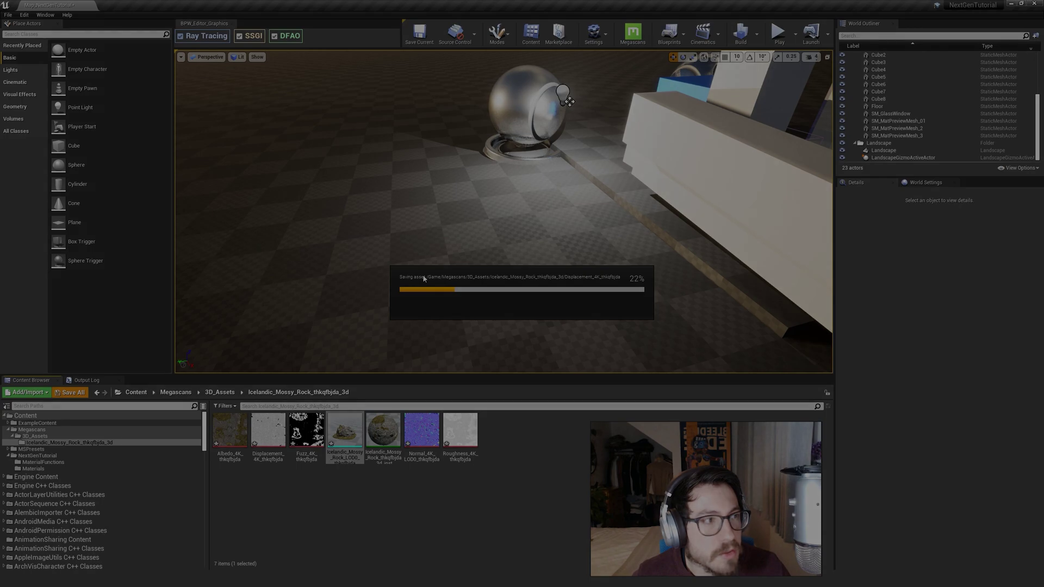